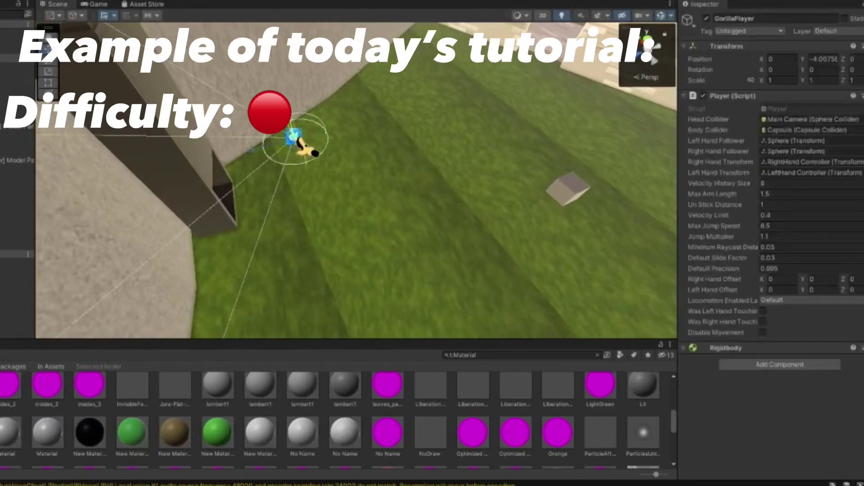
# Move the GorillaPlayer around the grass arena to demonstrate the enemy's behaviour
pyautogui.moveTo(294, 137); pyautogui.dragTo(358, 273)
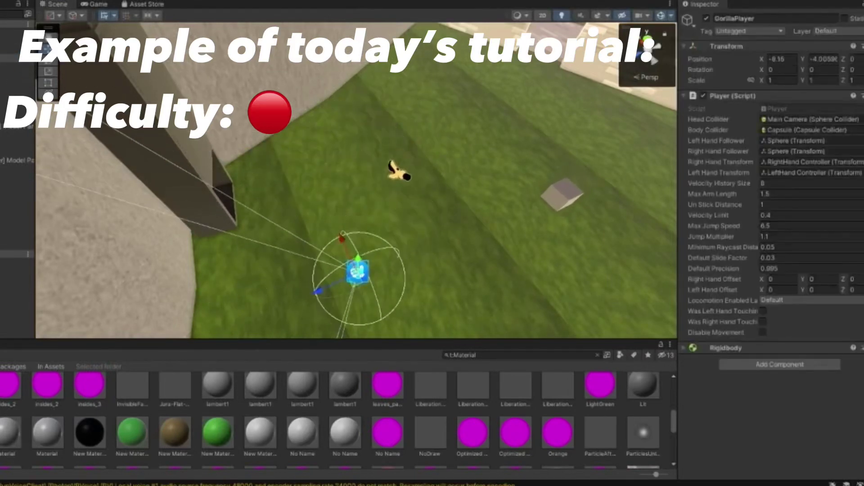
pyautogui.moveTo(373, 217); pyautogui.dragTo(314, 273, button='right')
pyautogui.moveTo(317, 274); pyautogui.dragTo(334, 260)
pyautogui.moveTo(368, 239); pyautogui.dragTo(363, 231, button='right')
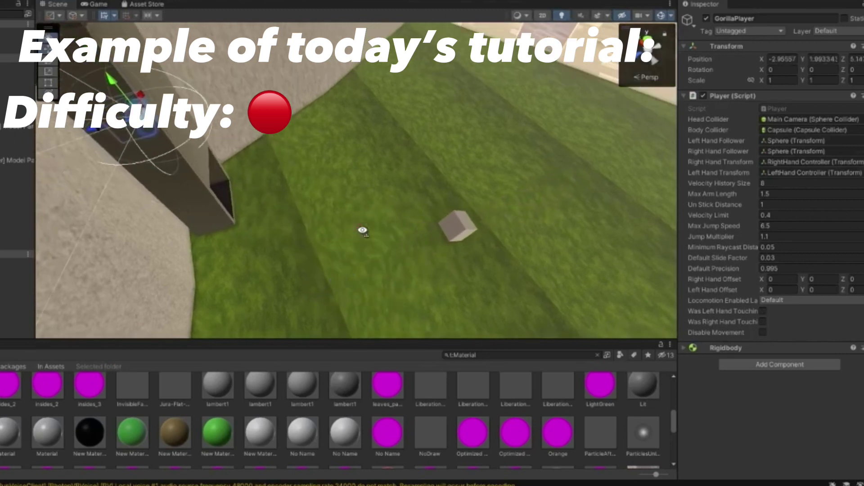
pyautogui.moveTo(173, 216); pyautogui.dragTo(398, 134)
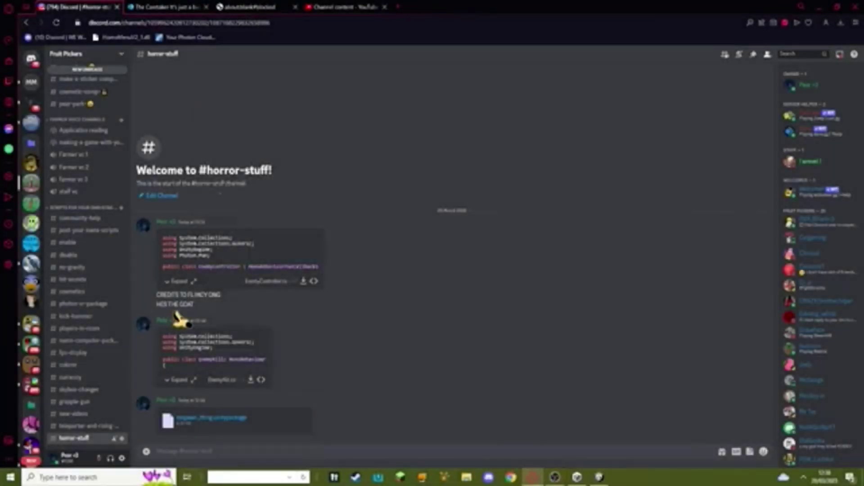
# Switch to Unity and look around the stone-walled arena map
pyautogui.click(595, 478)
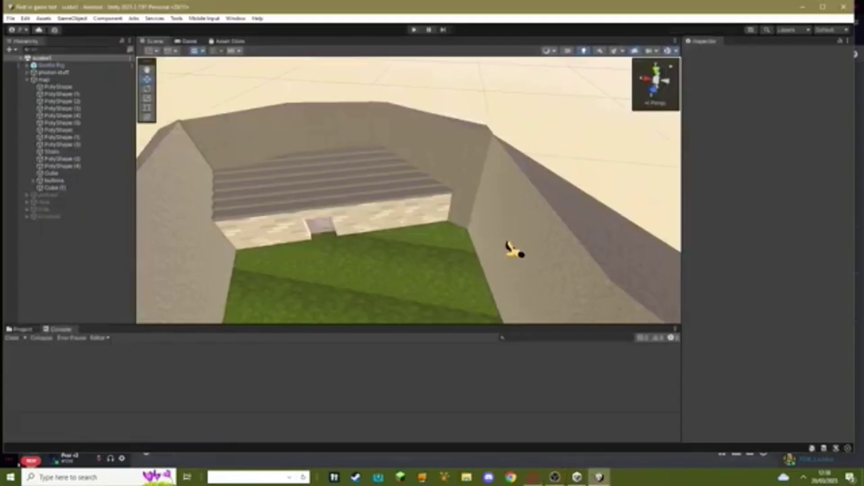
pyautogui.moveTo(507, 246); pyautogui.dragTo(379, 226, button='right')
pyautogui.moveTo(529, 190); pyautogui.dragTo(525, 226, button='right')
# Switch to Discord in the browser and view the enable and disable script channels
pyautogui.click(534, 480)
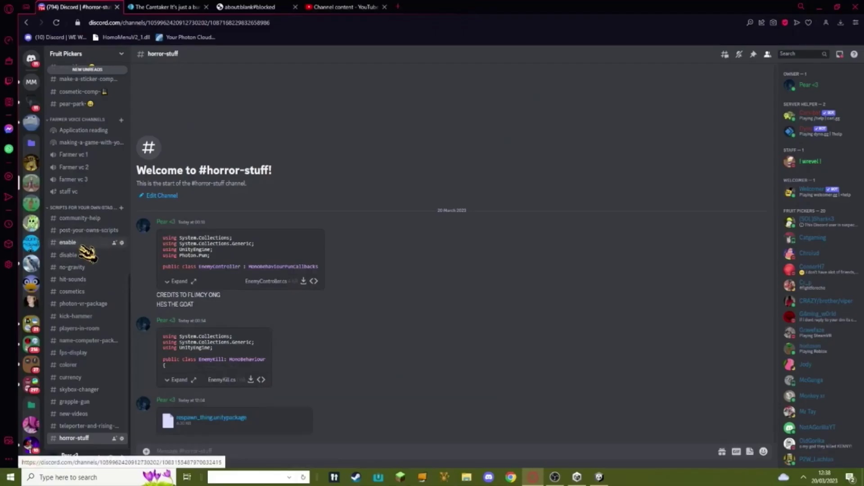
pyautogui.click(76, 244)
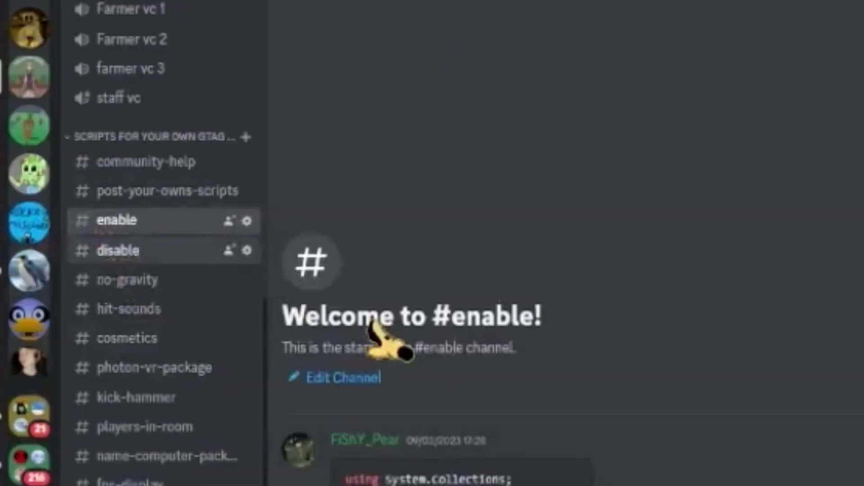
pyautogui.click(68, 254)
# Switch back to Unity and create a folder named horror in Assets
pyautogui.click(578, 477)
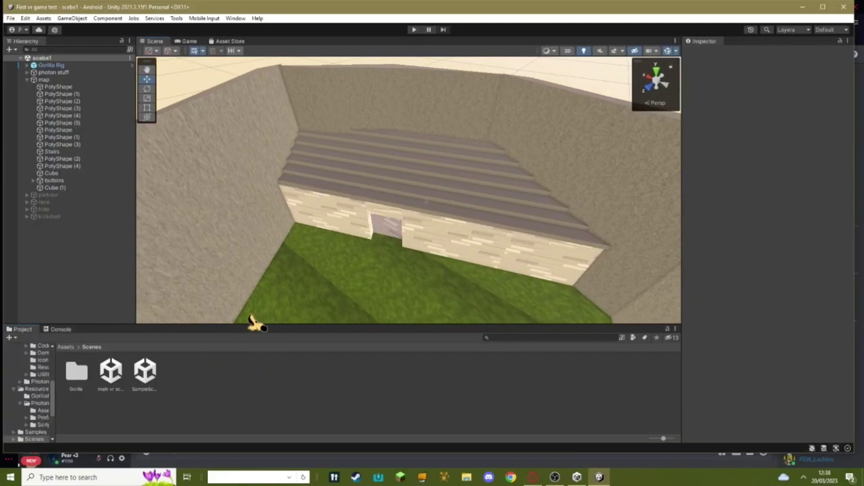
pyautogui.rightClick(423, 415)
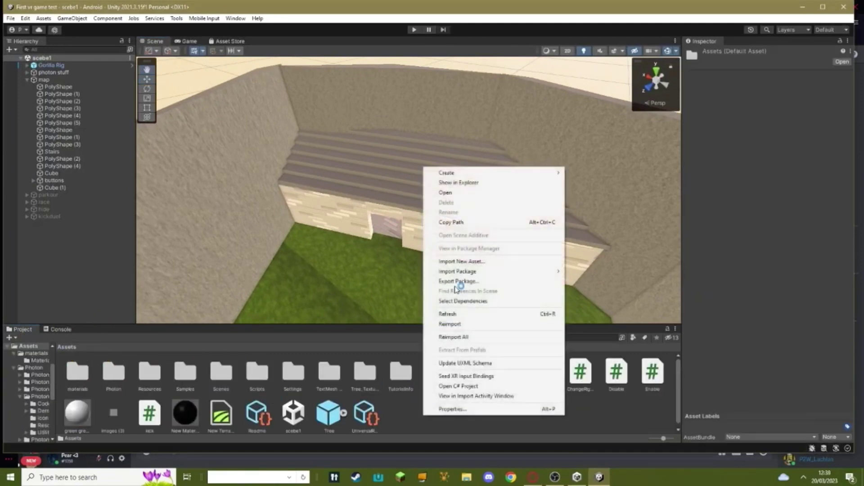
pyautogui.moveTo(489, 178)
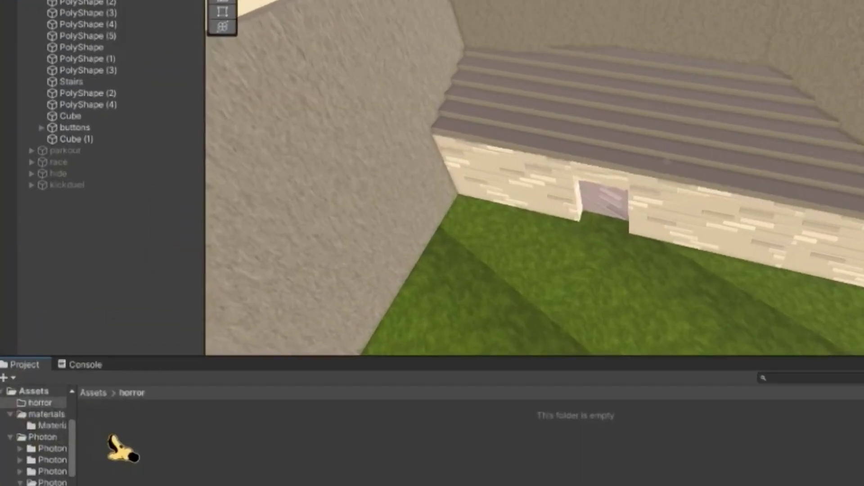
# Import the scripts EnemyKill.cs and EnemyController.cs from Downloads into the horror folder
pyautogui.rightClick(76, 372)
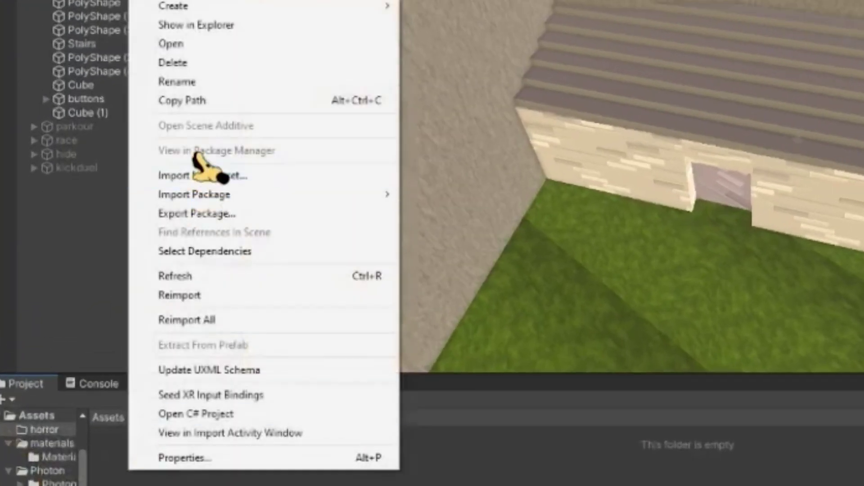
pyautogui.click(194, 176)
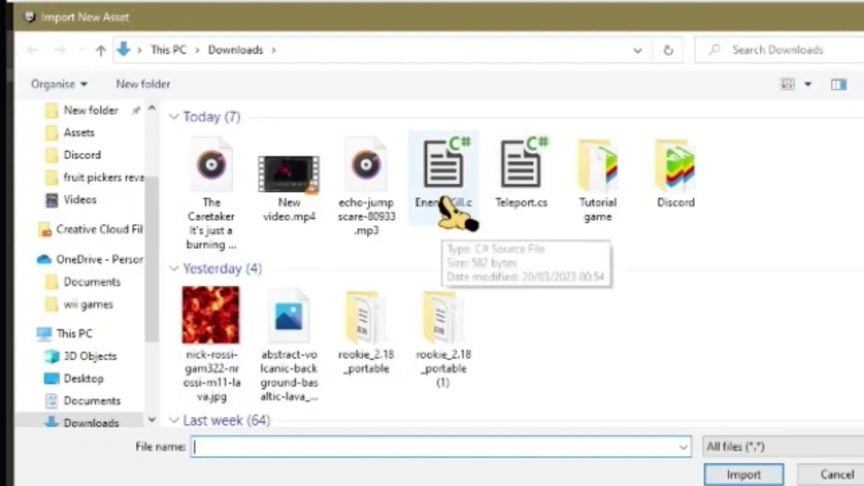
pyautogui.click(445, 203)
pyautogui.scroll(-10, 382, 410)
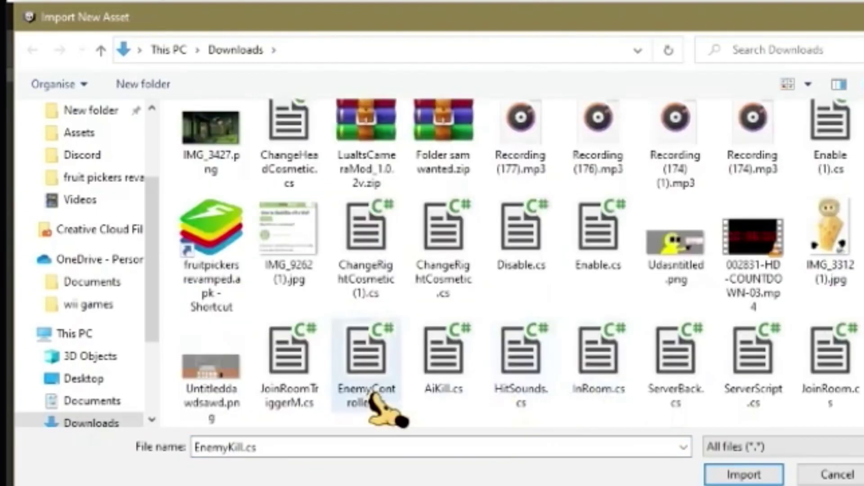
pyautogui.keyDown('ctrl'); pyautogui.click(599, 261); pyautogui.keyUp('ctrl')
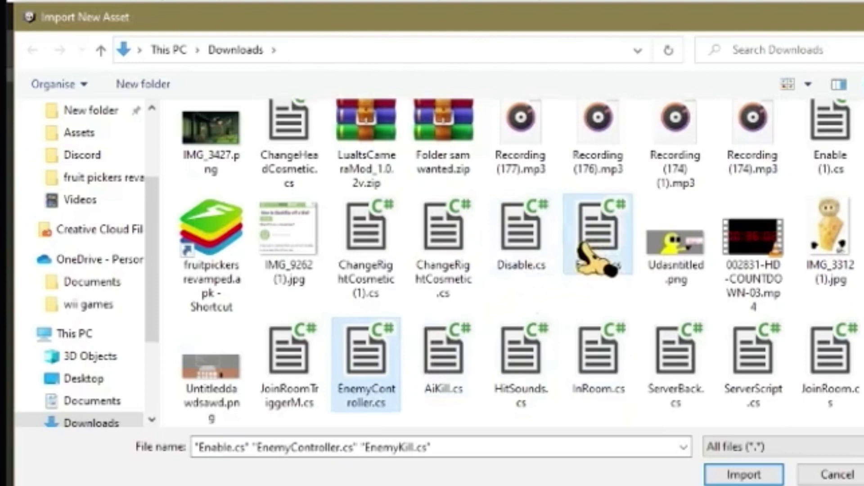
pyautogui.keyDown('ctrl'); pyautogui.click(522, 261); pyautogui.keyUp('ctrl')
pyautogui.keyDown('ctrl'); pyautogui.click(601, 243); pyautogui.keyUp('ctrl')
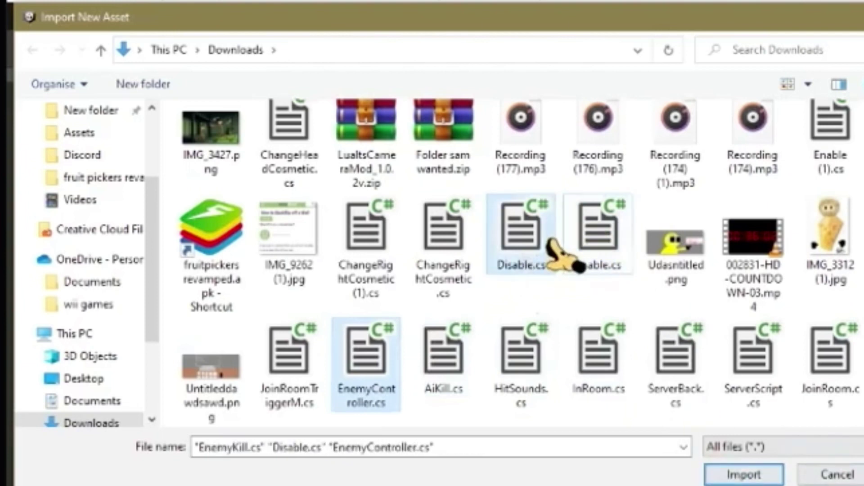
# Import the custom package respawn thing.unitypackage with its respawn box prefab
pyautogui.rightClick(166, 382)
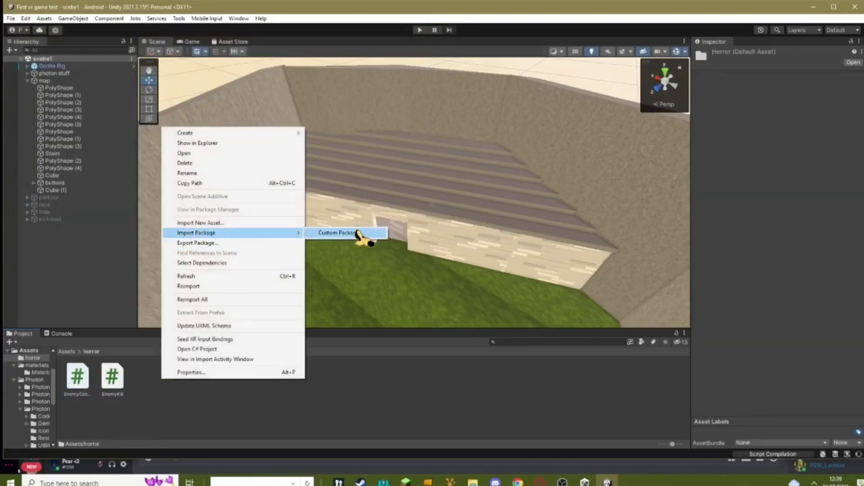
pyautogui.click(357, 233)
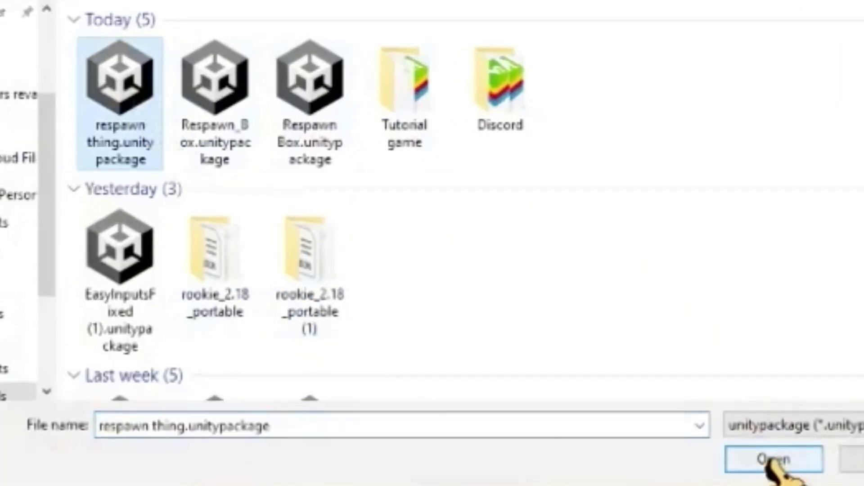
pyautogui.click(364, 255)
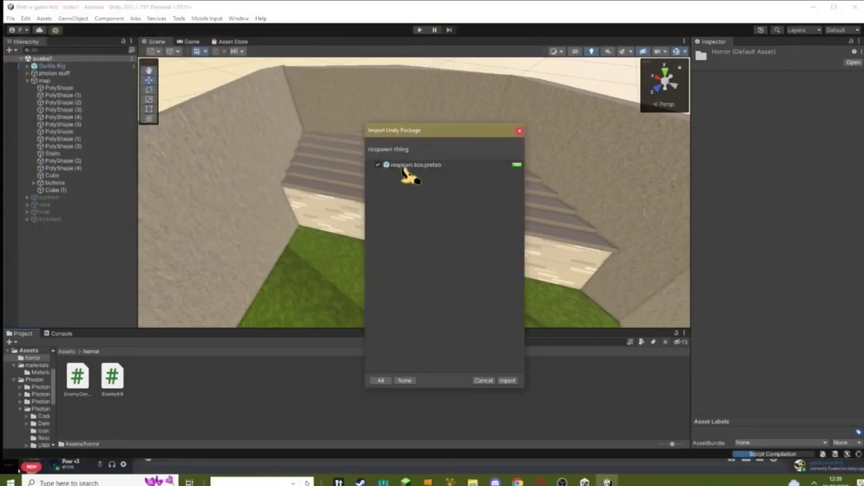
pyautogui.click(507, 381)
# Place the respawn box prefab from Assets on the grass in a corner of the arena
pyautogui.click(66, 352)
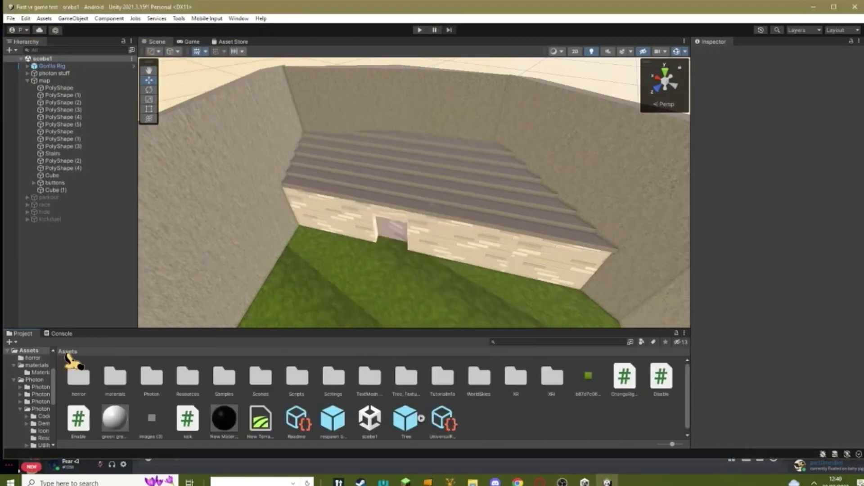
pyautogui.scroll(-1, 354, 424)
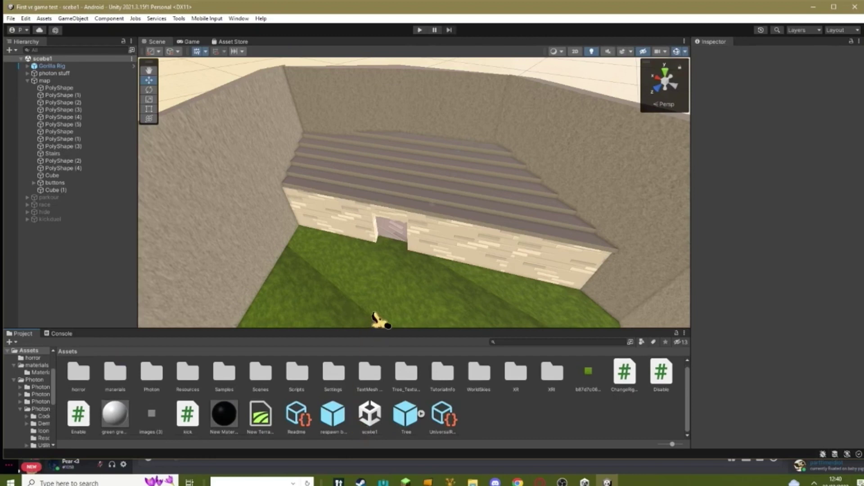
pyautogui.moveTo(375, 315); pyautogui.dragTo(289, 313, button='right')
pyautogui.click(333, 414)
pyautogui.moveTo(405, 288); pyautogui.dragTo(377, 296, button='right')
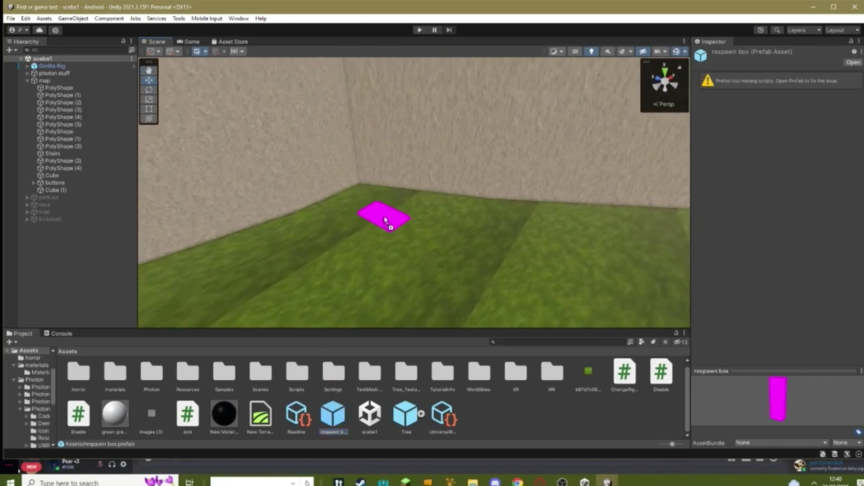
pyautogui.moveTo(384, 220); pyautogui.dragTo(385, 221)
pyautogui.moveTo(375, 32); pyautogui.dragTo(375, 30)
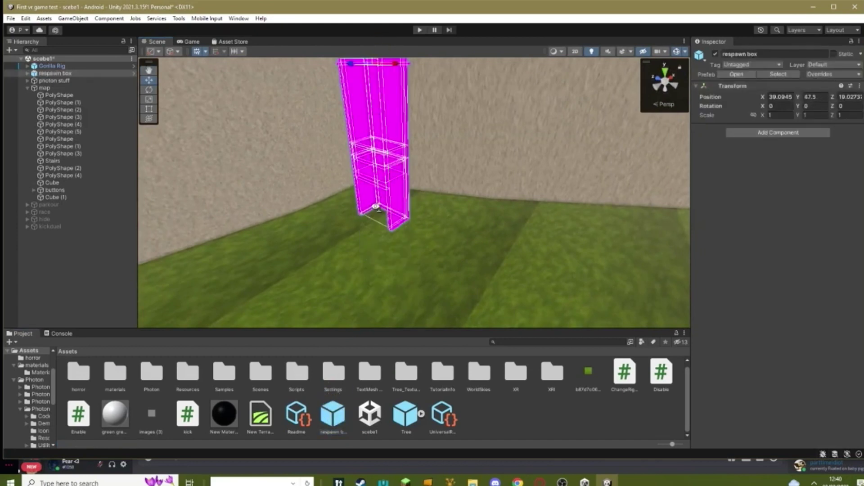
pyautogui.moveTo(370, 199); pyautogui.dragTo(376, 173, button='right')
# Apply the dark New Material to the respawn box's cubes and quad, leaving out the Respawn object
pyautogui.click(27, 73)
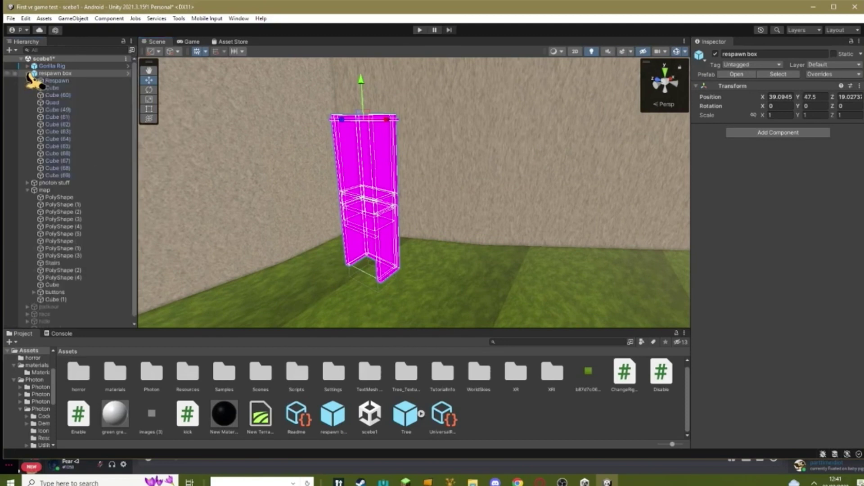
pyautogui.keyDown('shift'); pyautogui.click(70, 175); pyautogui.keyUp('shift')
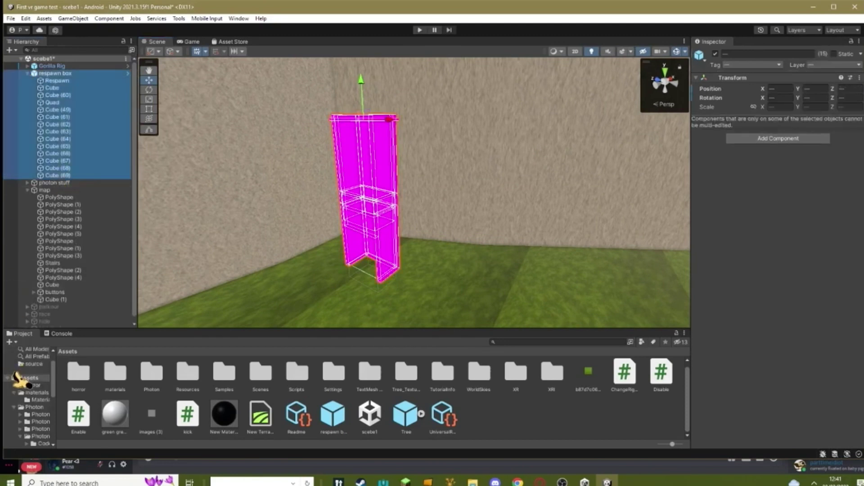
pyautogui.click(34, 365)
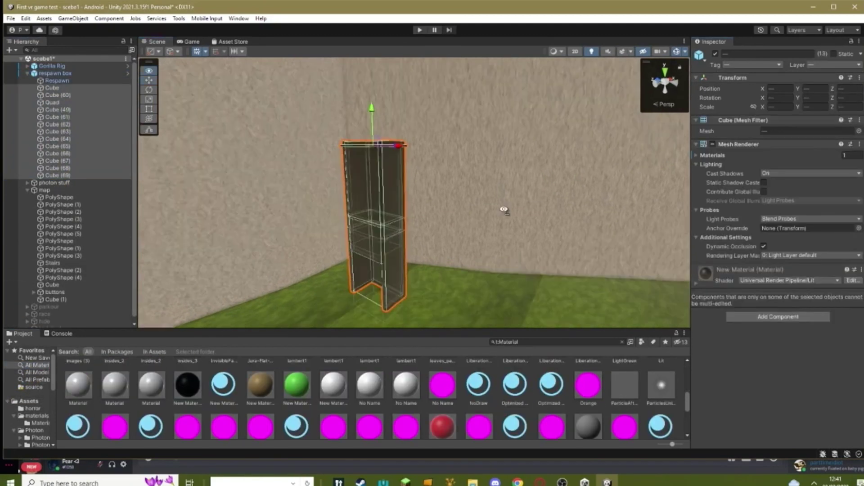
pyautogui.click(474, 116)
# Collapse the map group in the hierarchy and inspect the respawn box in the scene
pyautogui.moveTo(504, 210); pyautogui.dragTo(315, 234, button='right')
pyautogui.click(28, 191)
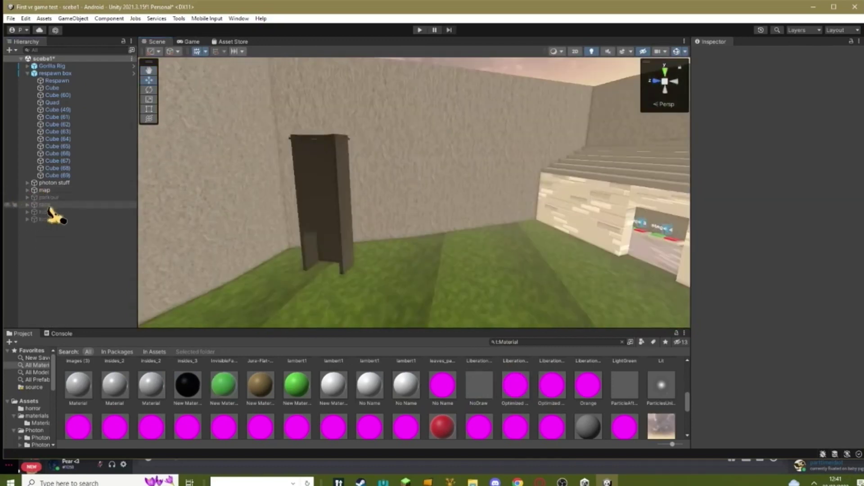
pyautogui.click(51, 73)
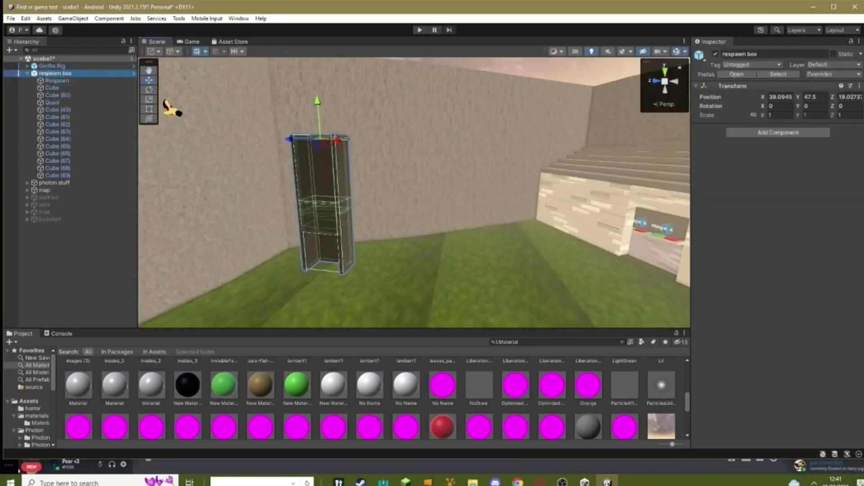
pyautogui.moveTo(407, 160); pyautogui.dragTo(463, 156)
pyautogui.click(448, 153)
# Create an empty game object named Enemy near the respawn box
pyautogui.moveTo(448, 153); pyautogui.dragTo(10, 264, button='right')
pyautogui.press('s')
pyautogui.press('w')
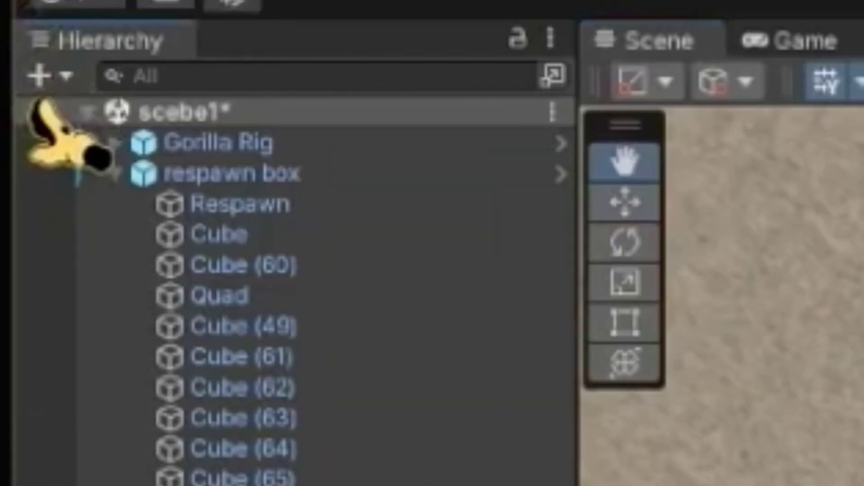
pyautogui.click(11, 50)
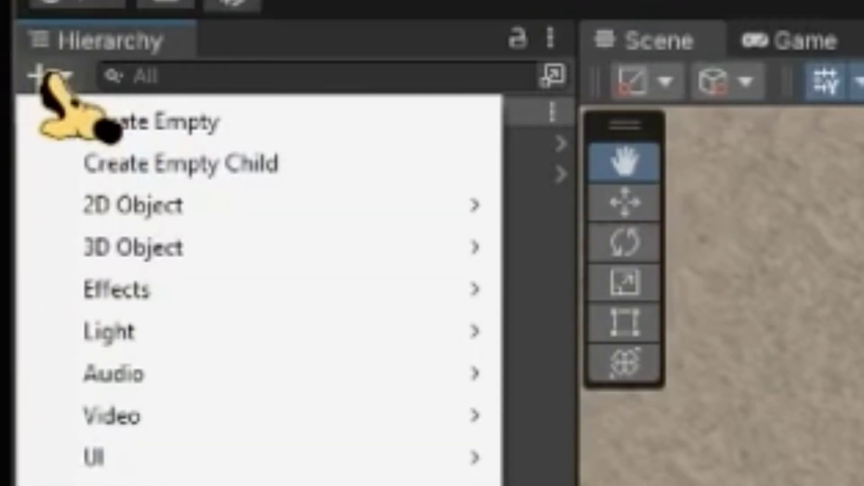
pyautogui.click(114, 124)
pyautogui.write('Enemy')
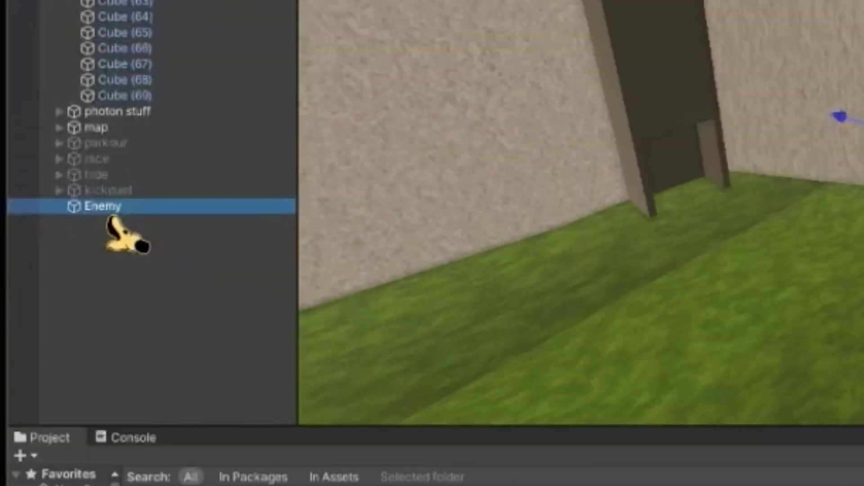
# Add a 3D cube as a child of the Enemy object
pyautogui.rightClick(52, 227)
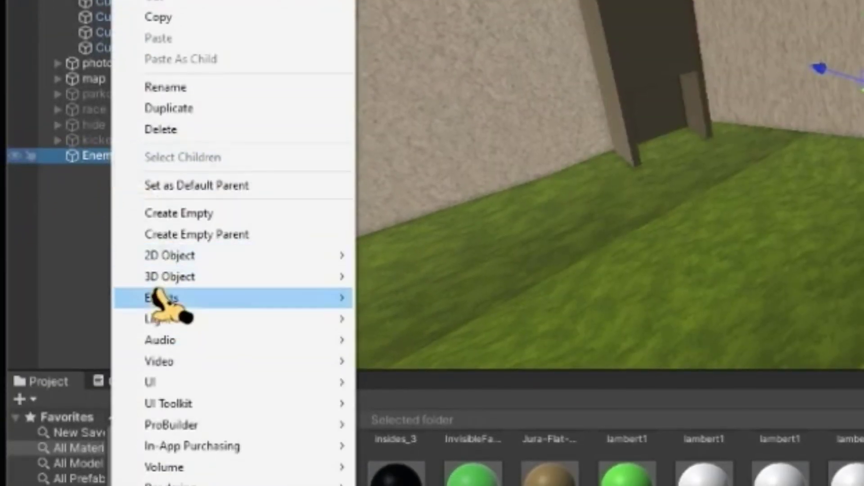
pyautogui.moveTo(163, 281)
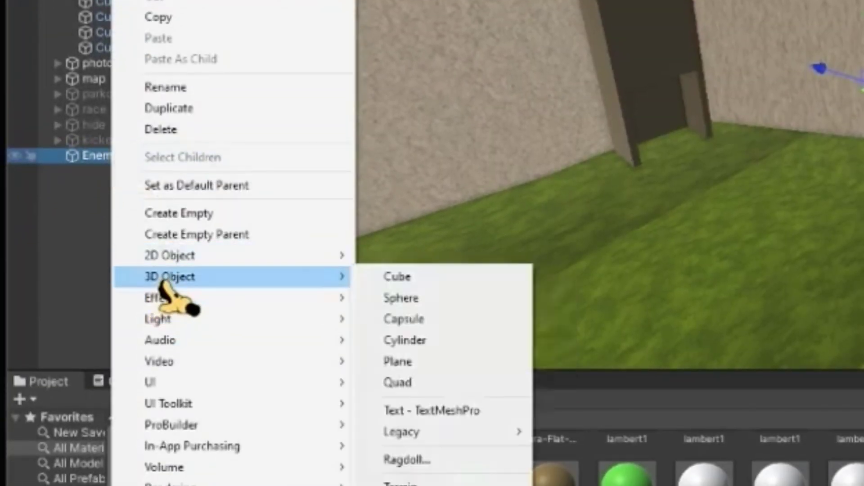
pyautogui.click(394, 273)
pyautogui.keyDown('alt'); pyautogui.moveTo(281, 246); pyautogui.dragTo(608, 207); pyautogui.keyUp('alt')
pyautogui.scroll(-8, 607, 207)
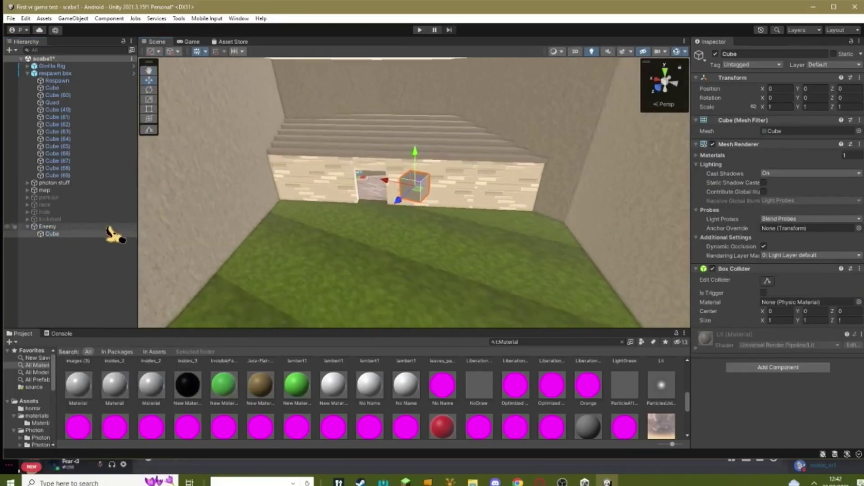
# Disable the Box Collider on the Enemy's child cube
pyautogui.click(106, 227)
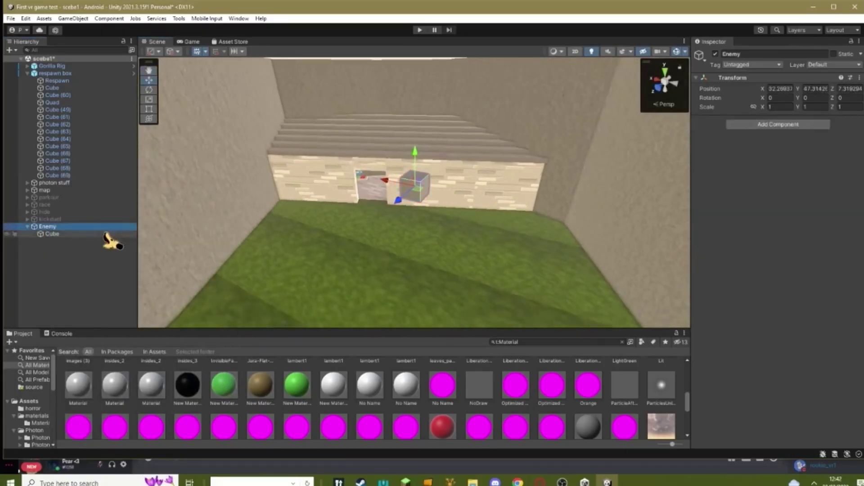
pyautogui.click(106, 234)
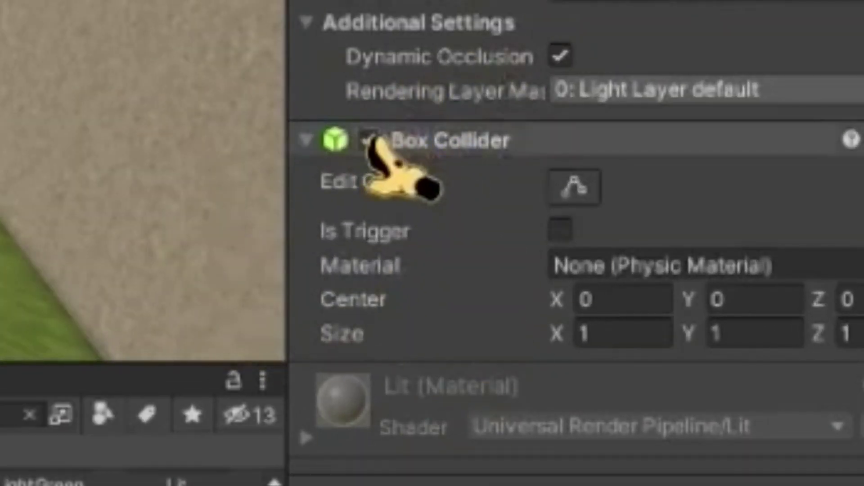
pyautogui.click(368, 140)
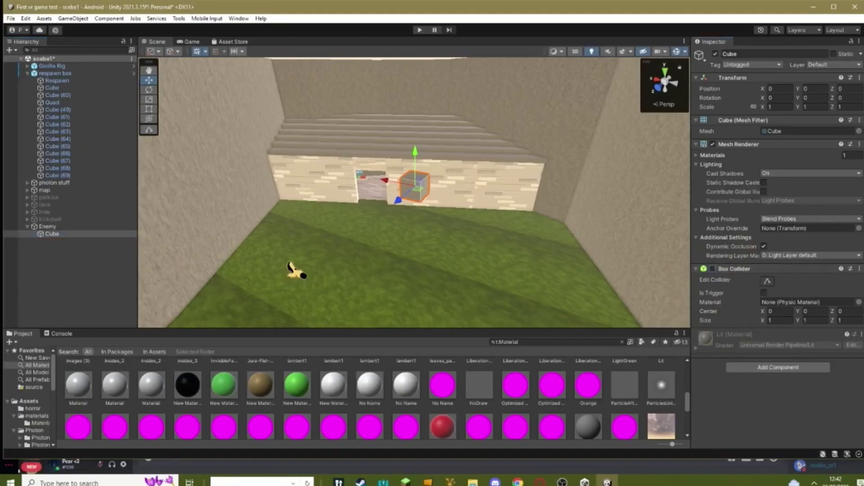
# Create a new tag named Enemy and assign it to the Enemy parent object
pyautogui.click(44, 227)
pyautogui.click(751, 64)
pyautogui.click(743, 164)
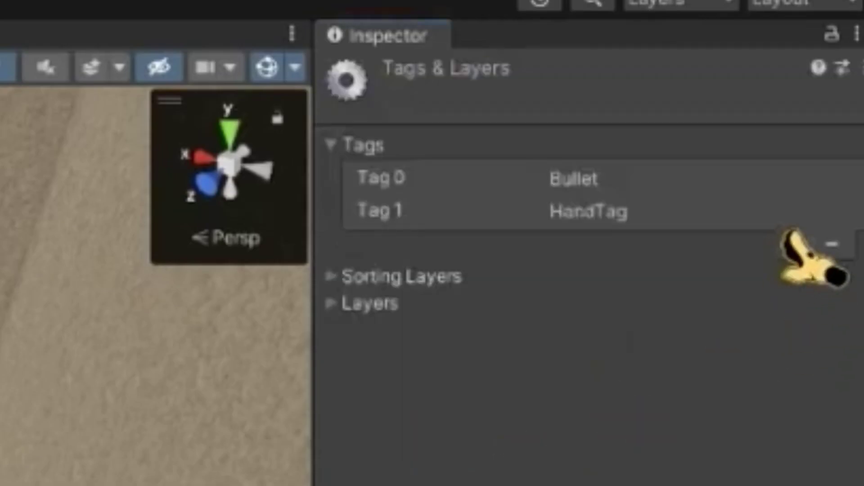
pyautogui.click(790, 238)
pyautogui.press('BackSpace')
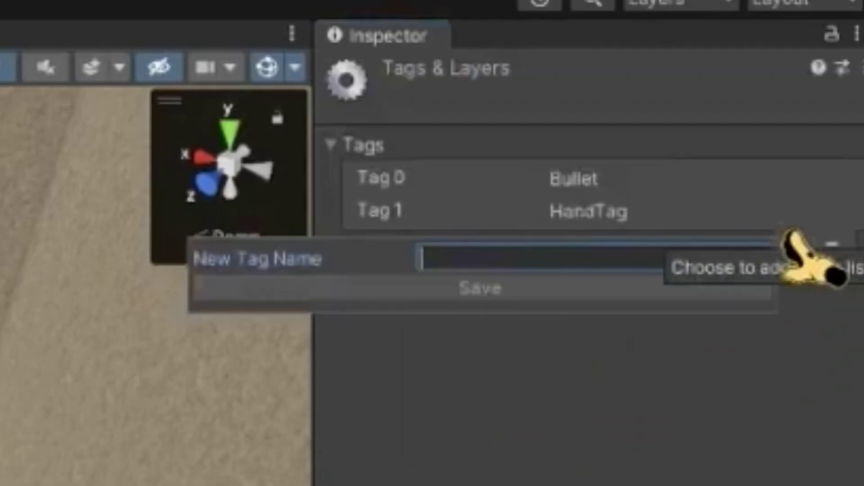
pyautogui.write('e')
pyautogui.press('BackSpace')
pyautogui.write('E')
pyautogui.press('BackSpace')
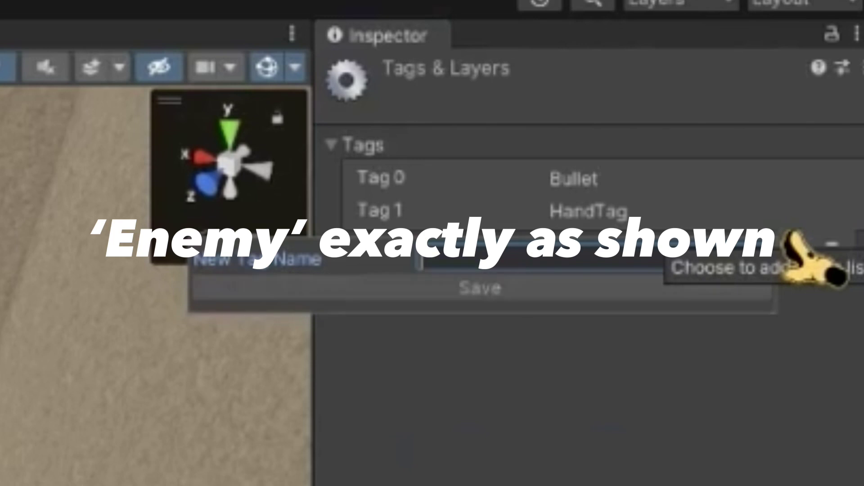
pyautogui.write('Enemy')
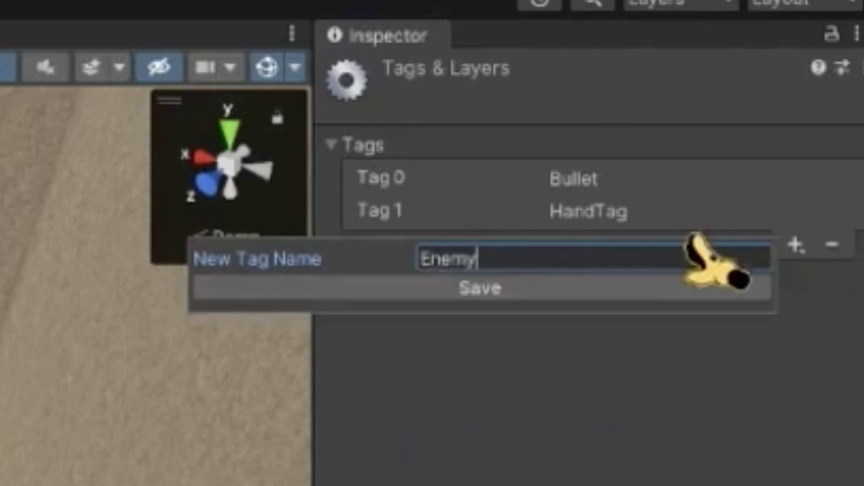
pyautogui.click(621, 286)
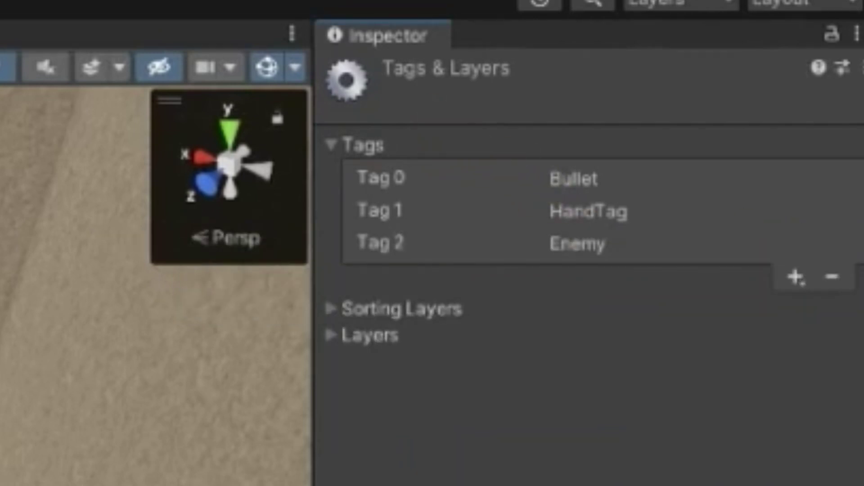
pyautogui.click(536, 110)
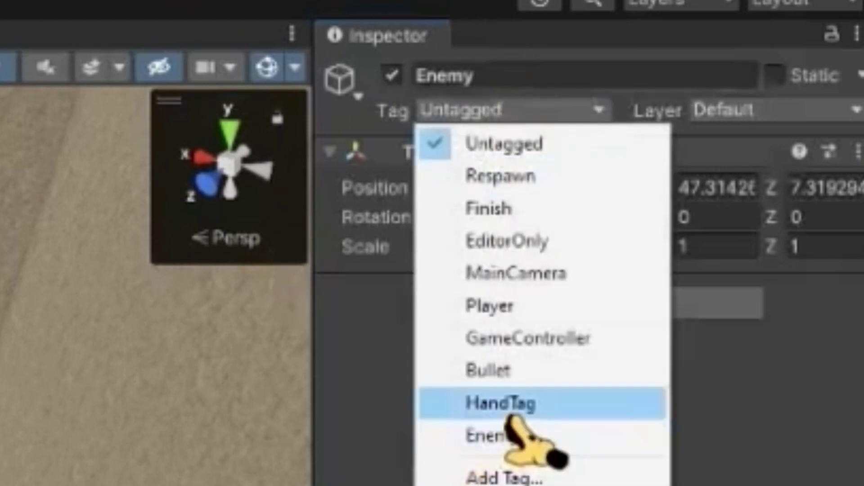
pyautogui.click(518, 435)
# Add the Enemy Controller script to the Enemy object
pyautogui.click(772, 126)
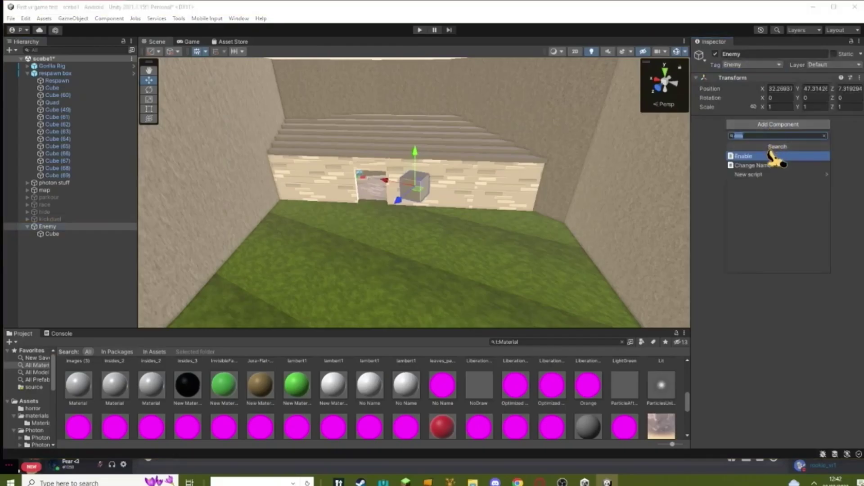
pyautogui.write('controller')
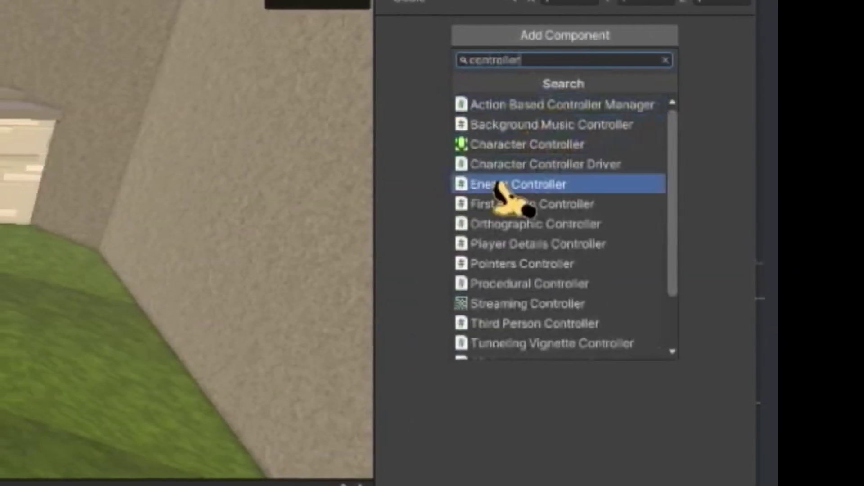
pyautogui.click(507, 184)
# Add the Enemy Kill script as another component on the Enemy object
pyautogui.click(538, 295)
pyautogui.write('al k')
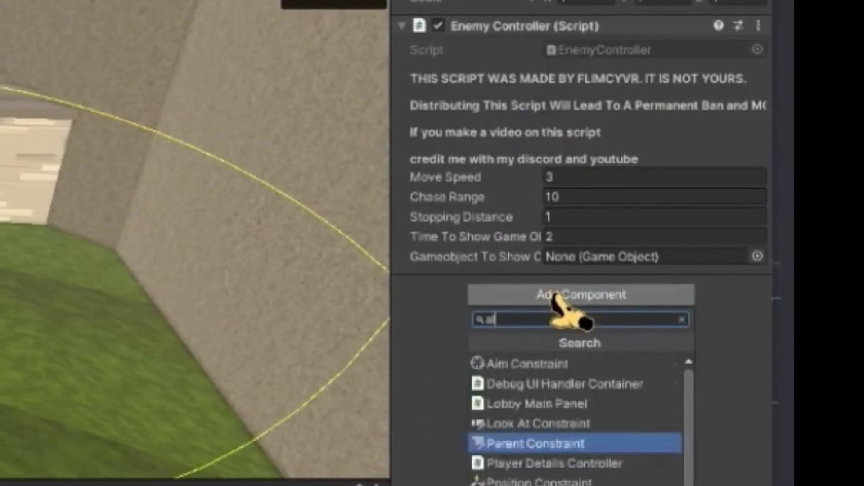
pyautogui.press('BackSpace')
pyautogui.press('BackSpace')
pyautogui.press('BackSpace')
pyautogui.press('BackSpace')
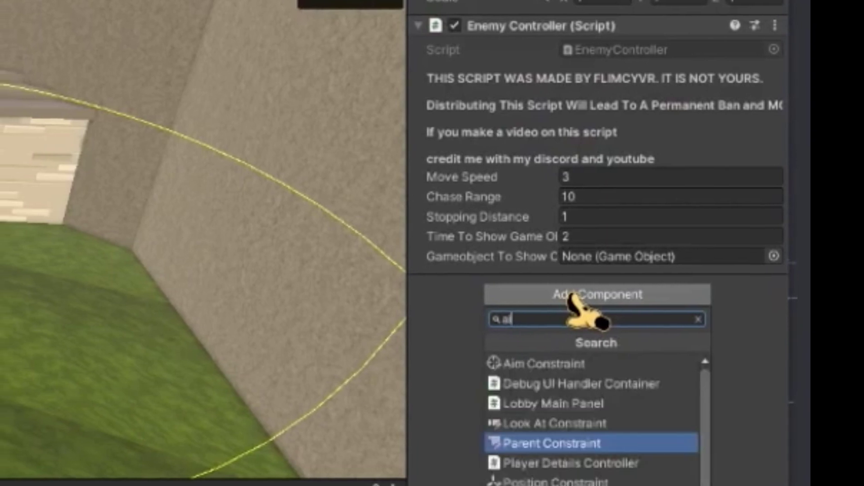
pyautogui.write('l')
pyautogui.press('BackSpace')
pyautogui.write('kill')
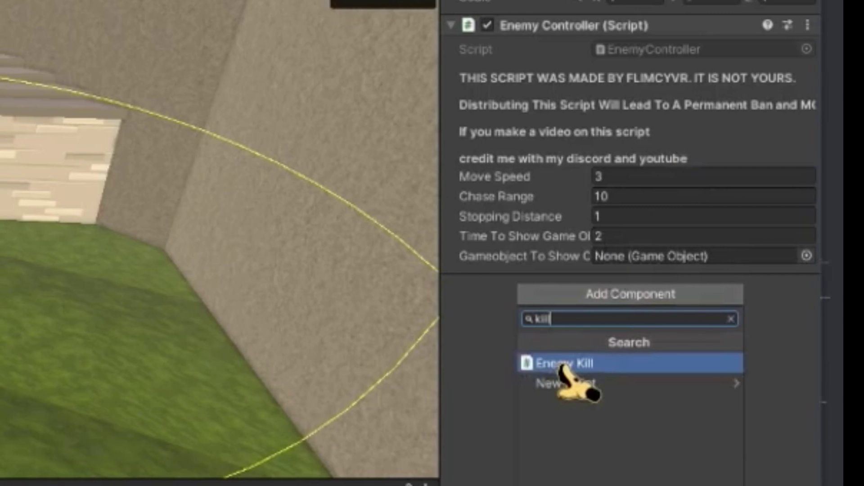
pyautogui.click(562, 365)
# Add a Rigidbody to the Enemy object and freeze its rotation on X, Y and Z
pyautogui.moveTo(135, 217); pyautogui.dragTo(252, 270, button='right')
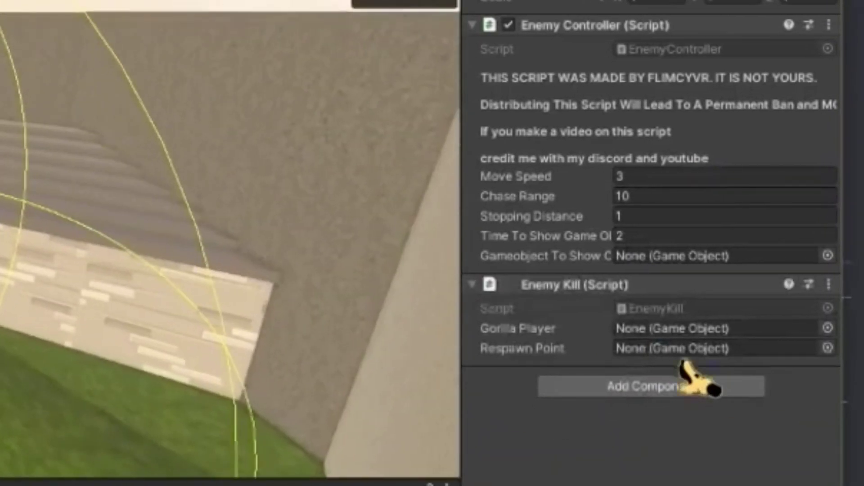
pyautogui.click(666, 387)
pyautogui.write('rigid')
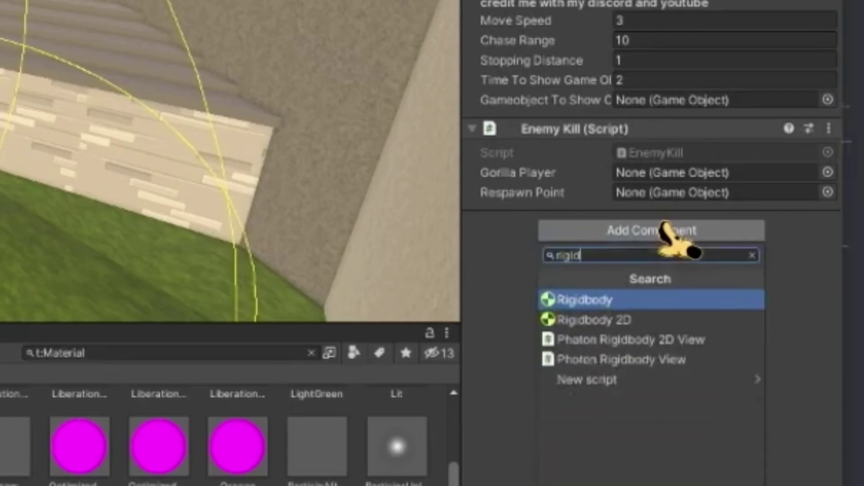
pyautogui.click(585, 300)
pyautogui.scroll(-2, 616, 315)
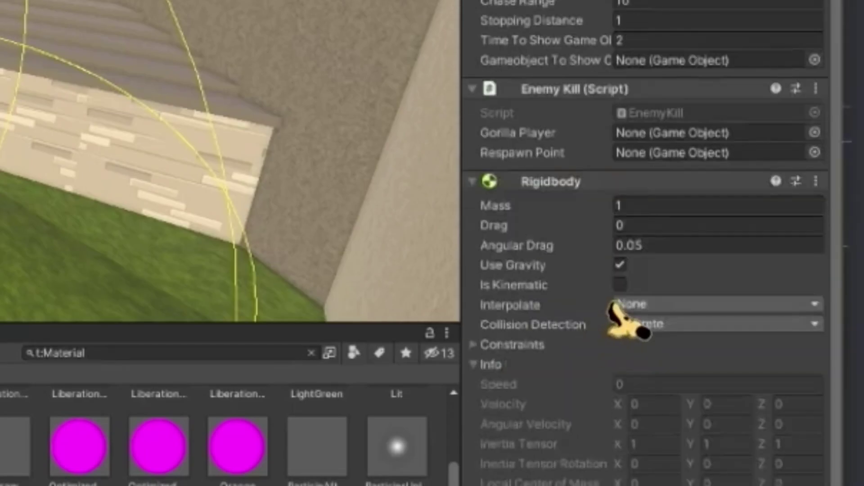
pyautogui.click(472, 346)
pyautogui.scroll(-2, 563, 362)
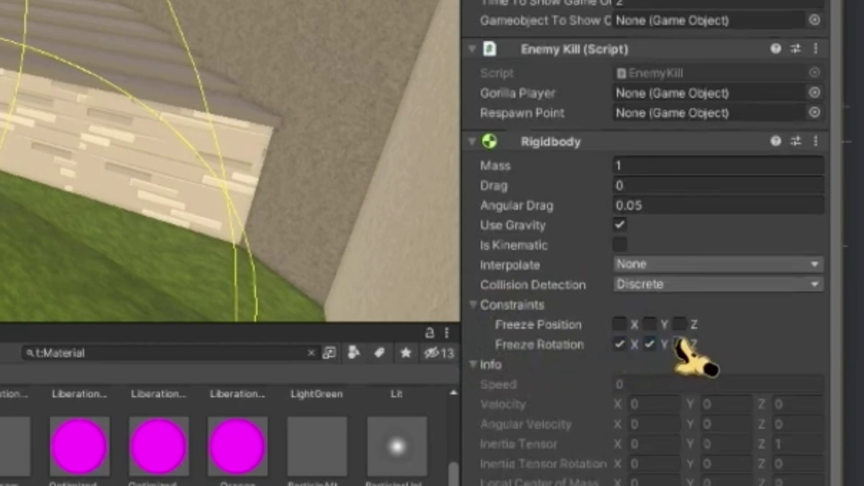
pyautogui.click(679, 344)
pyautogui.click(472, 142)
# Add a Photon View component to the Enemy and set its synchronization to Reliable Delta Compressed
pyautogui.click(609, 258)
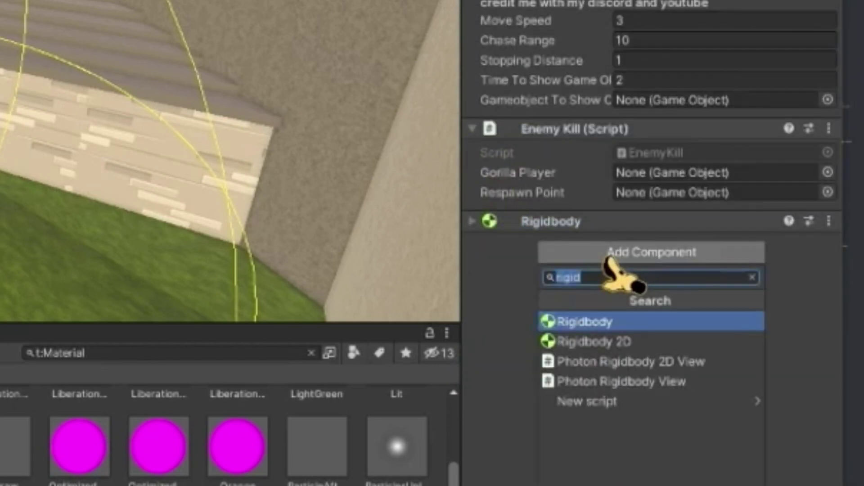
pyautogui.write('photon')
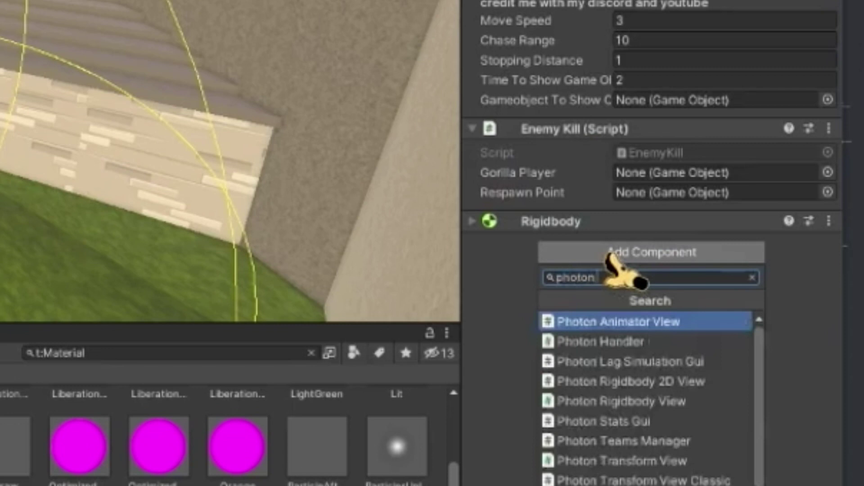
pyautogui.write(' v')
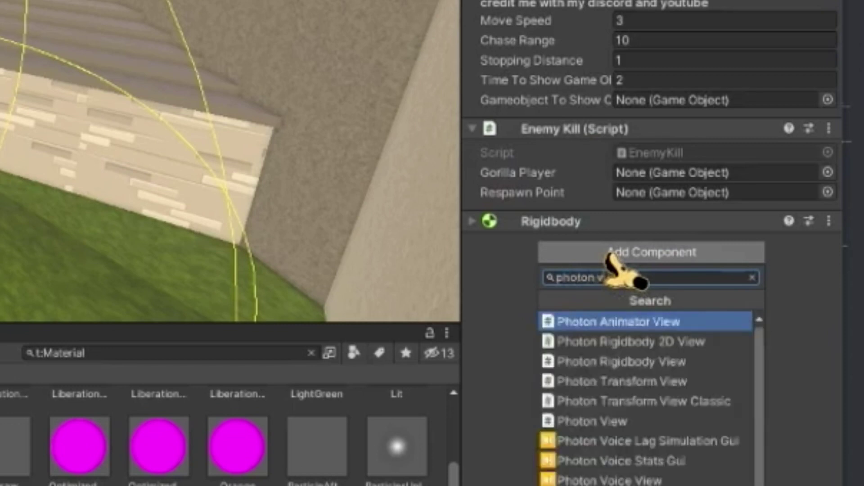
pyautogui.write('iew')
pyautogui.click(634, 422)
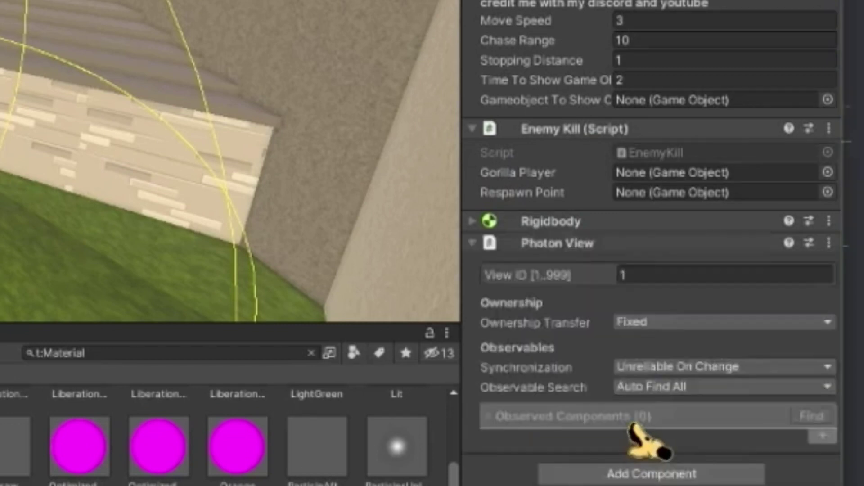
pyautogui.click(649, 367)
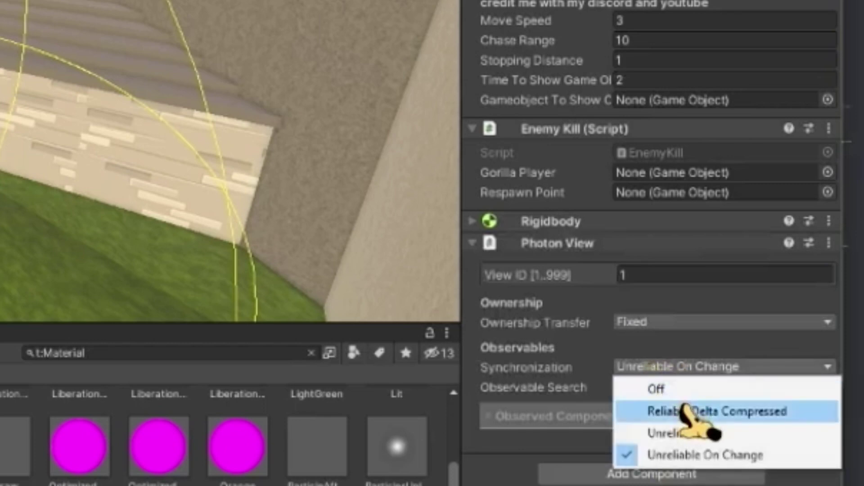
pyautogui.click(684, 411)
# Add a Photon Transform View component to the Enemy and collapse both Photon components
pyautogui.click(614, 473)
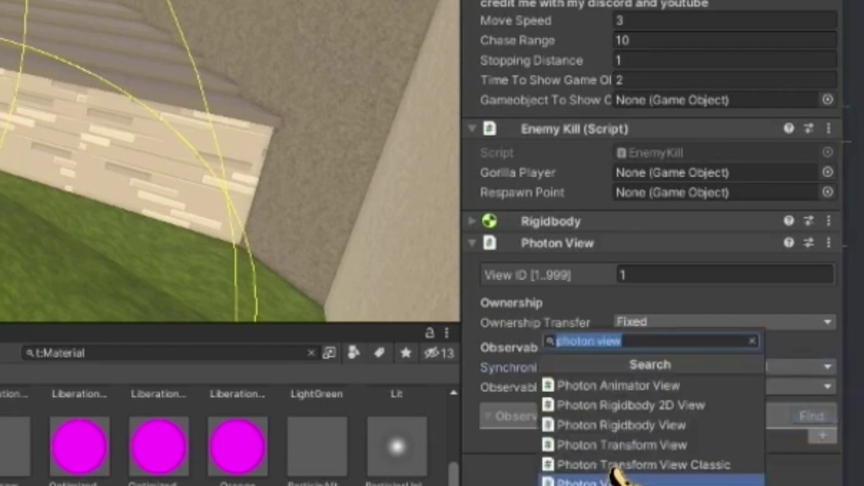
pyautogui.press('BackSpace')
pyautogui.write('photon tran')
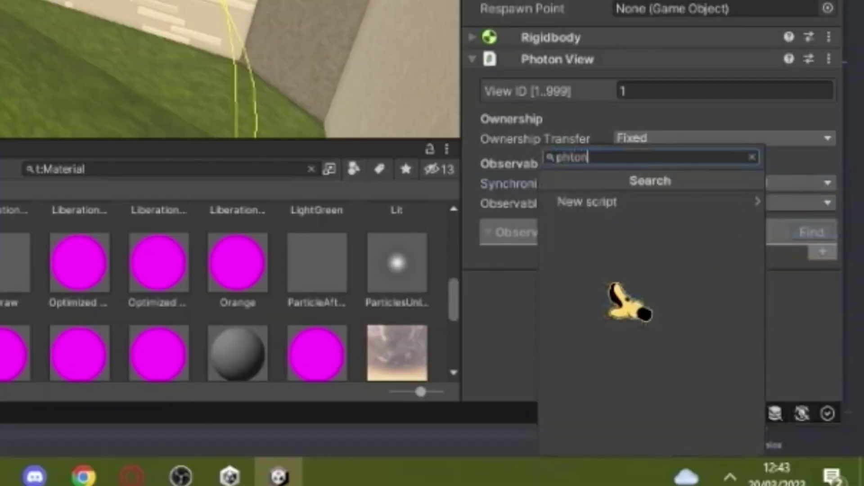
pyautogui.write('fo')
pyautogui.press('BackSpace')
pyautogui.press('BackSpace')
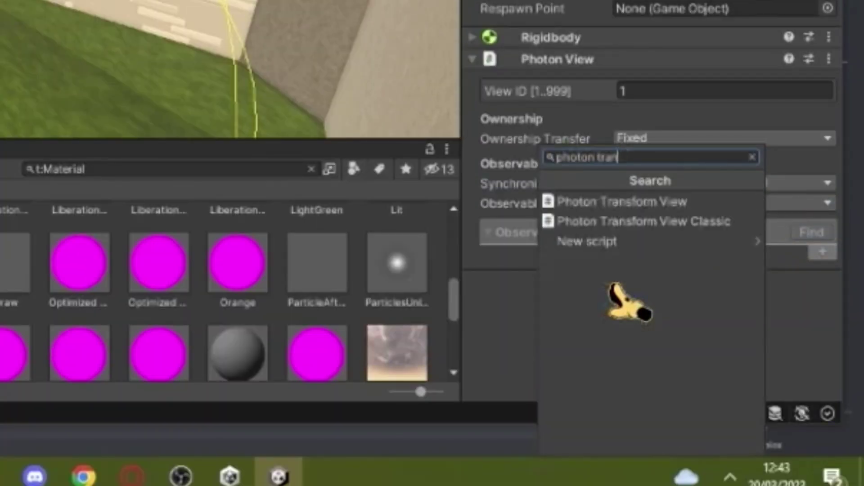
pyautogui.click(585, 202)
pyautogui.scroll(-3, 637, 216)
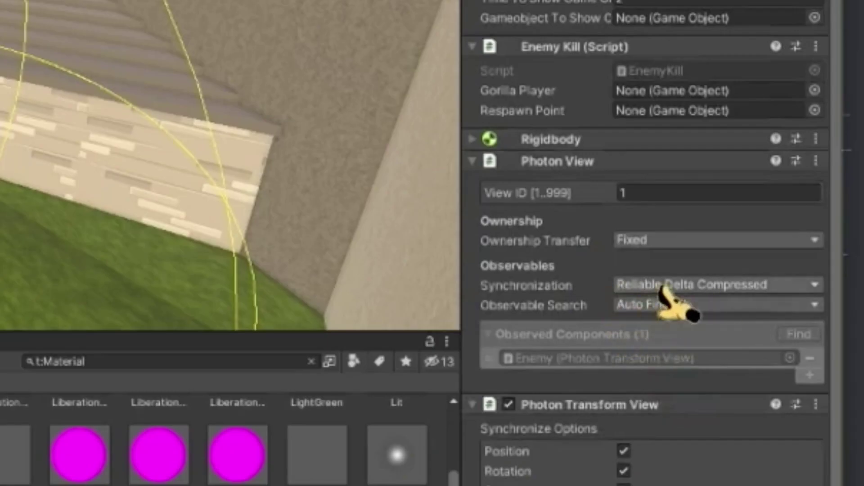
pyautogui.click(478, 163)
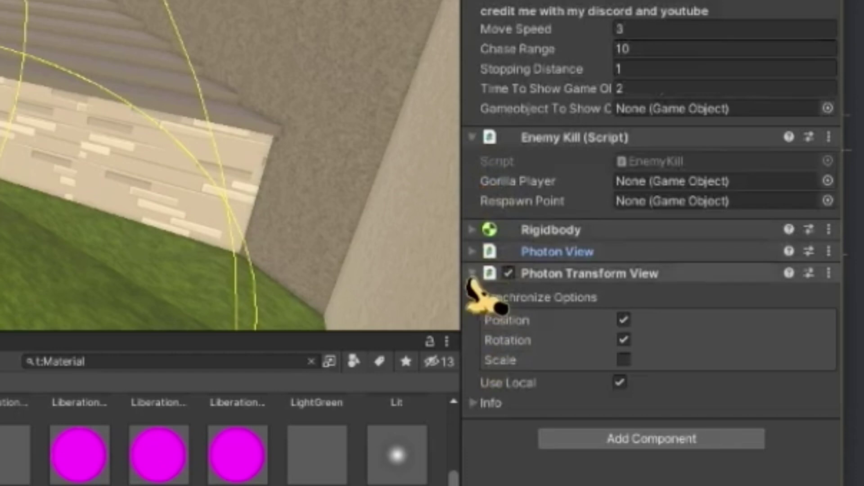
pyautogui.click(471, 274)
# Assign GorillaPlayer as the Gorilla Player of the Enemy Kill script
pyautogui.moveTo(315, 180); pyautogui.dragTo(862, 94, button='right')
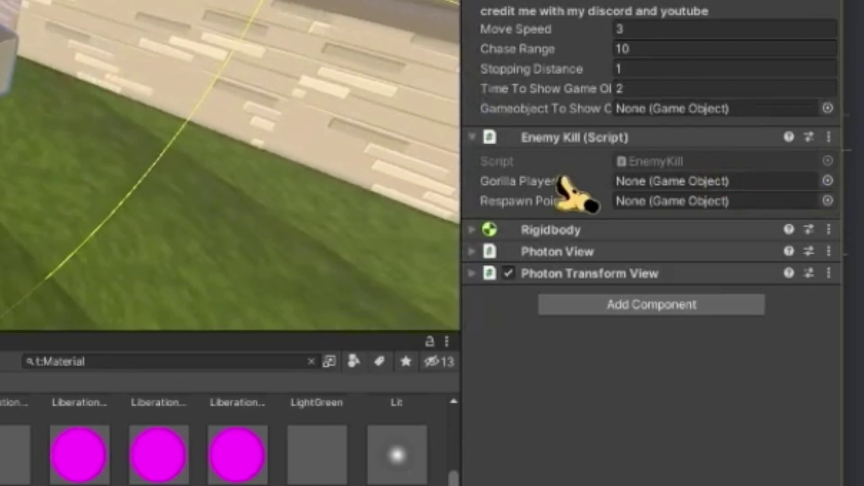
pyautogui.click(828, 181)
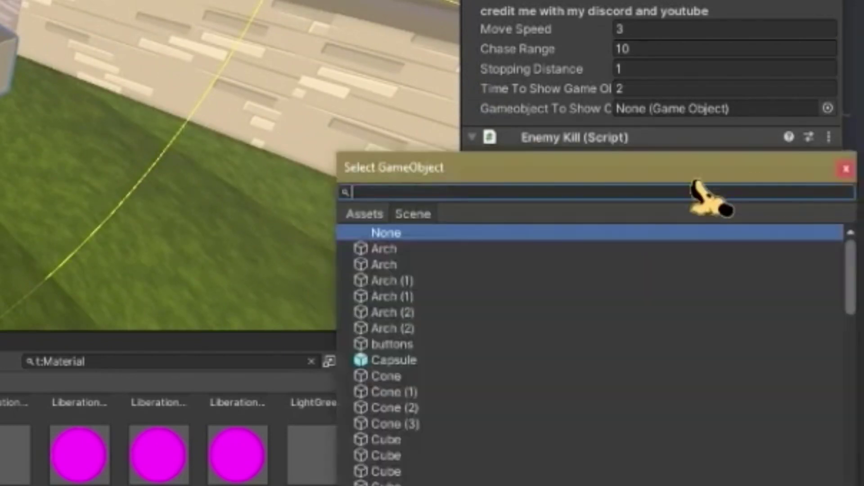
pyautogui.write('h')
pyautogui.press('BackSpace')
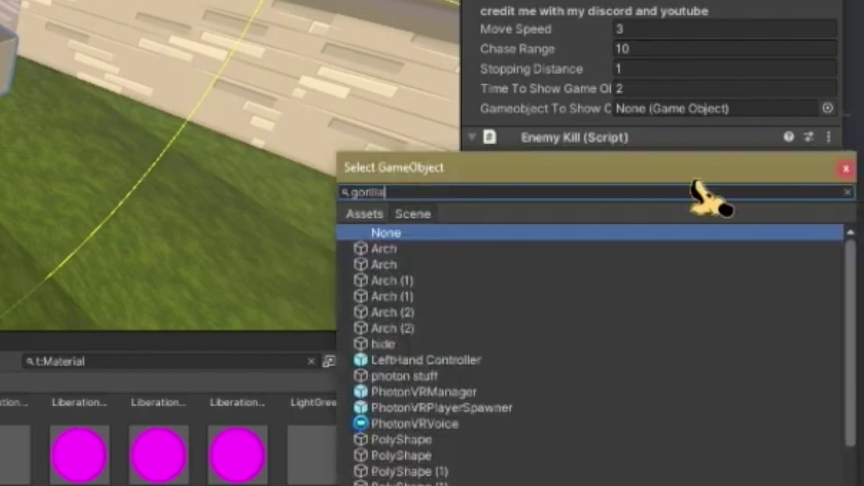
pyautogui.doubleClick(406, 265)
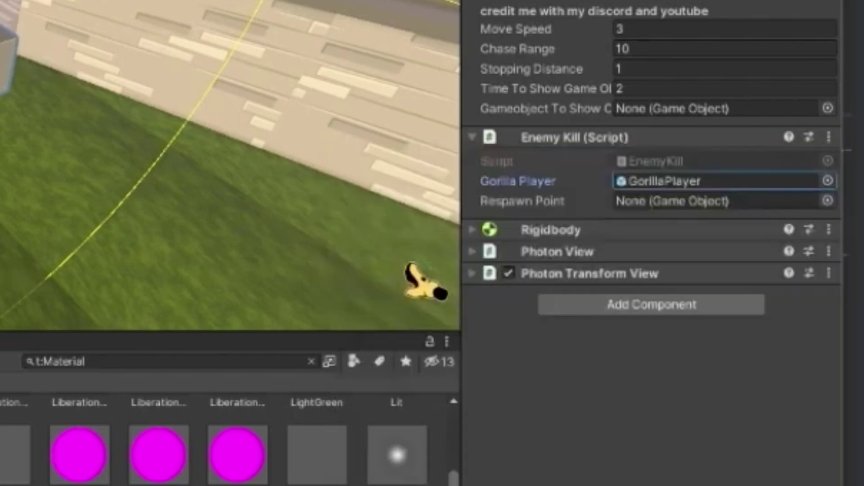
# Assign the respawn box's Respawn object as the Respawn Point of the Enemy Kill script
pyautogui.moveTo(148, 171); pyautogui.dragTo(560, 287, button='right')
pyautogui.press('w')
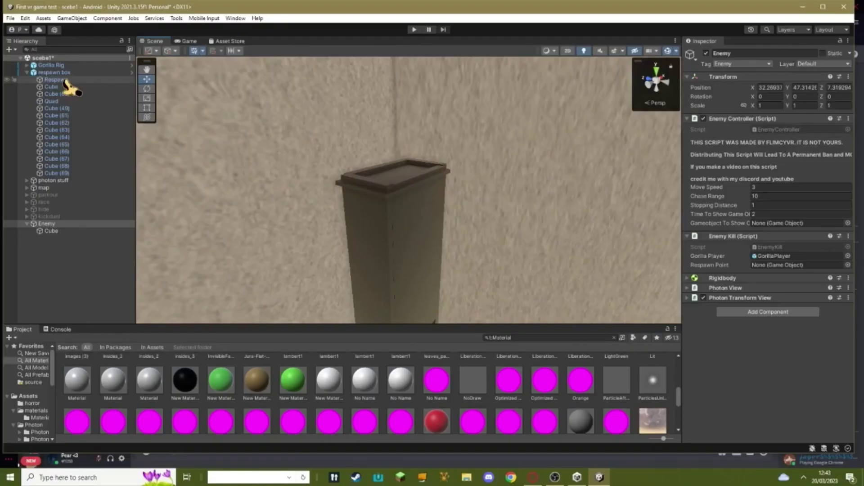
pyautogui.moveTo(568, 197); pyautogui.dragTo(761, 263)
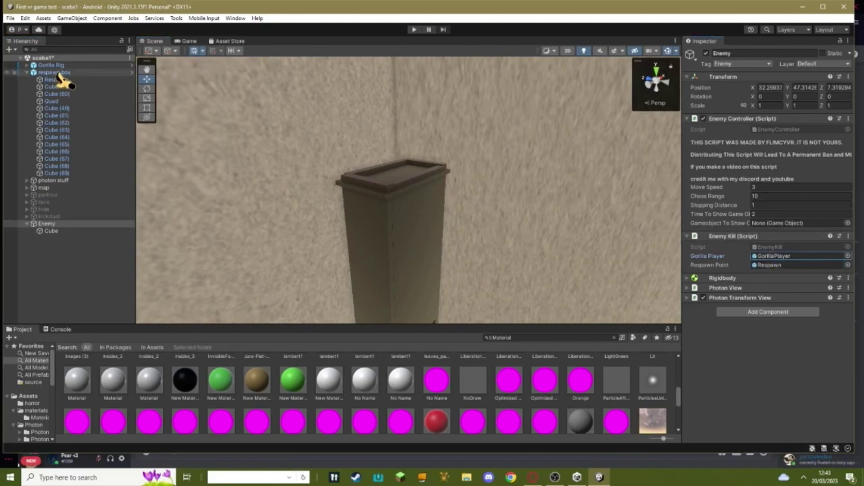
# Examine where the Respawn object sits inside the respawn box in the scene
pyautogui.doubleClick(54, 72)
pyautogui.scroll(6, 419, 183)
pyautogui.moveTo(420, 182); pyautogui.dragTo(394, 173, button='right')
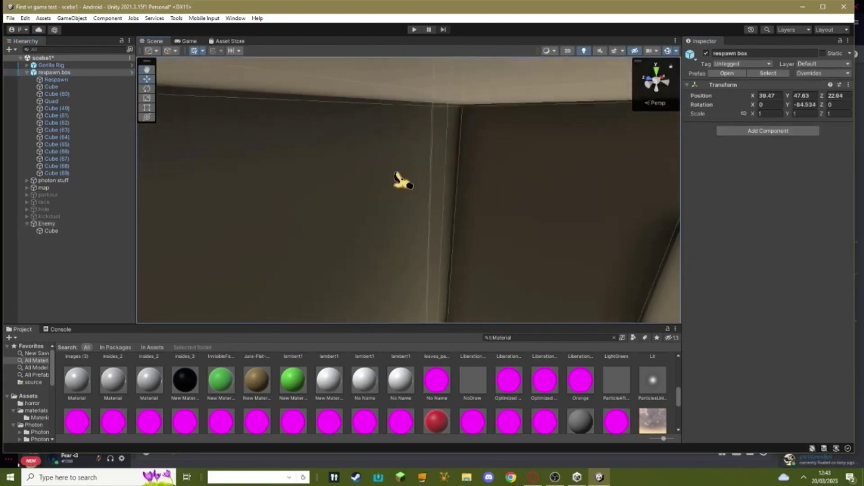
pyautogui.click(56, 80)
pyautogui.press('f')
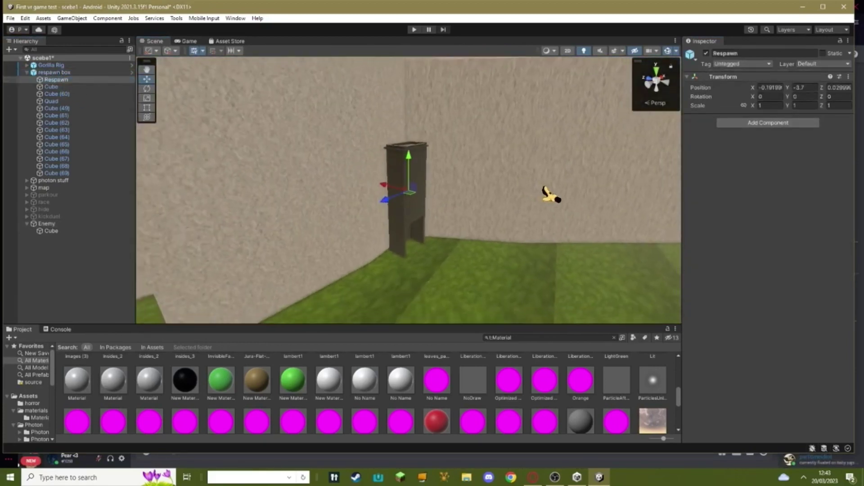
pyautogui.moveTo(504, 189); pyautogui.dragTo(498, 206, button='right')
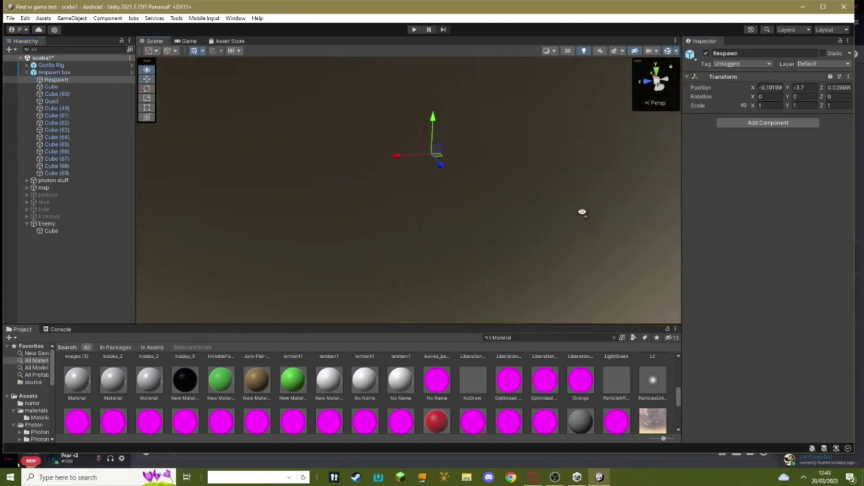
pyautogui.moveTo(582, 212); pyautogui.dragTo(511, 255, button='right')
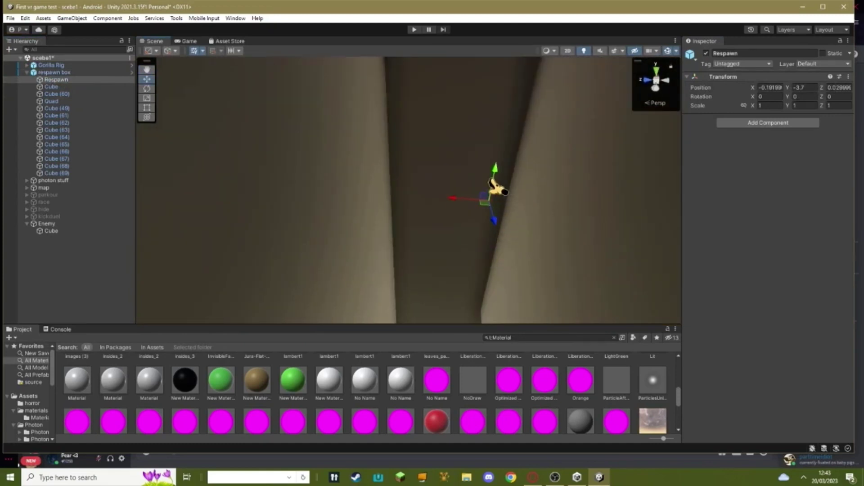
# Raise the Respawn object inside the respawn box to a Y position of about -2.1
pyautogui.moveTo(499, 109); pyautogui.dragTo(500, 67)
pyautogui.moveTo(494, 243); pyautogui.dragTo(492, 143, button='right')
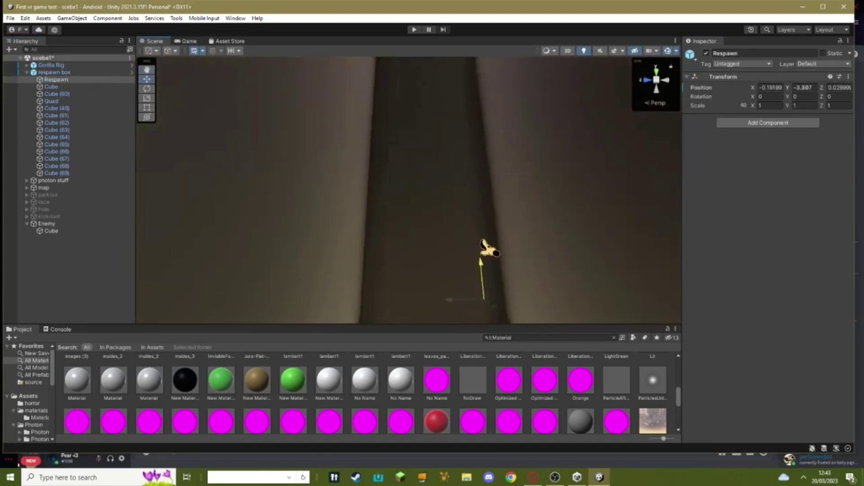
pyautogui.moveTo(484, 247); pyautogui.dragTo(481, 92)
pyautogui.keyDown('alt'); pyautogui.moveTo(482, 91); pyautogui.dragTo(471, 180); pyautogui.keyUp('alt')
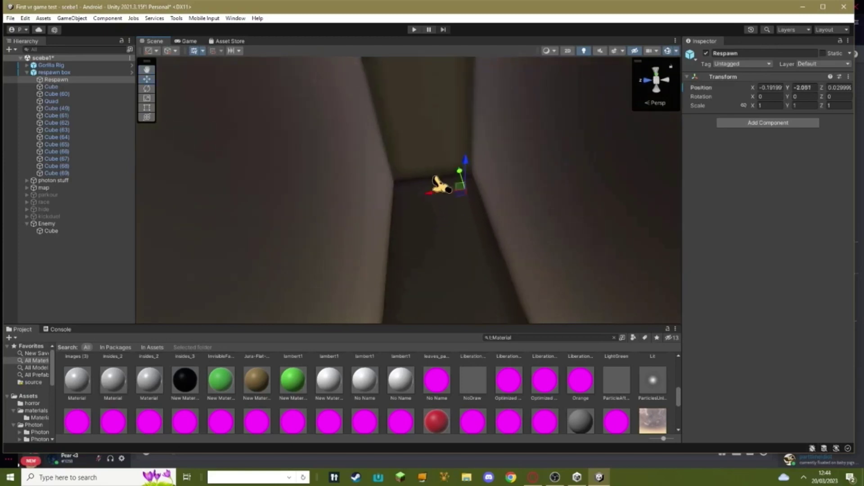
# Set the Chase Range of the Enemy's Enemy Controller script to 10
pyautogui.doubleClick(72, 224)
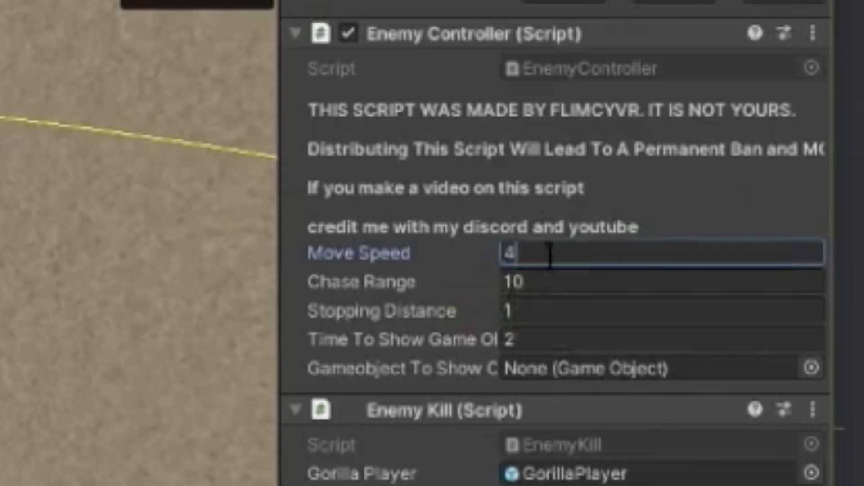
pyautogui.click(545, 283)
pyautogui.press('BackSpace')
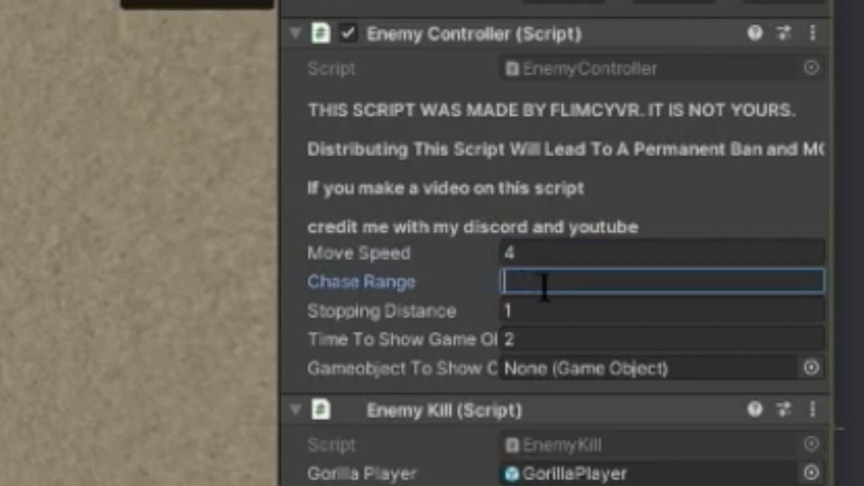
pyautogui.write('10')
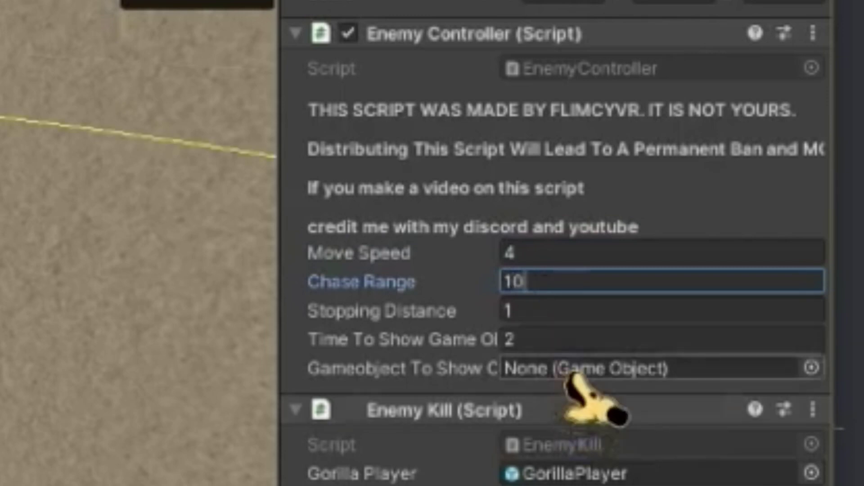
# Collapse the respawn box, expand Gorilla Rig down to GorillaPlayer, and focus the view on its Main Camera
pyautogui.moveTo(46, 338)
pyautogui.mouseDown(button='right')
pyautogui.moveTo(18, 343)
pyautogui.moveTo(45, 354)
pyautogui.mouseUp(button='right')
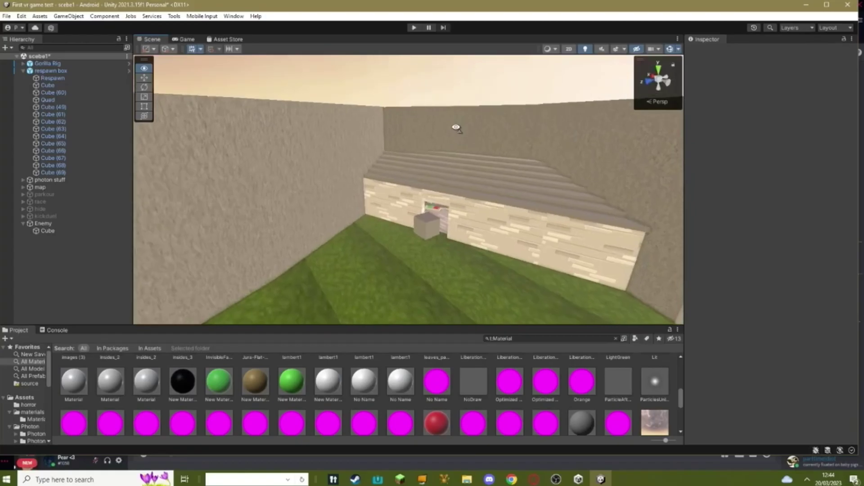
pyautogui.moveTo(456, 127); pyautogui.dragTo(494, 145, button='right')
pyautogui.scroll(5, 494, 144)
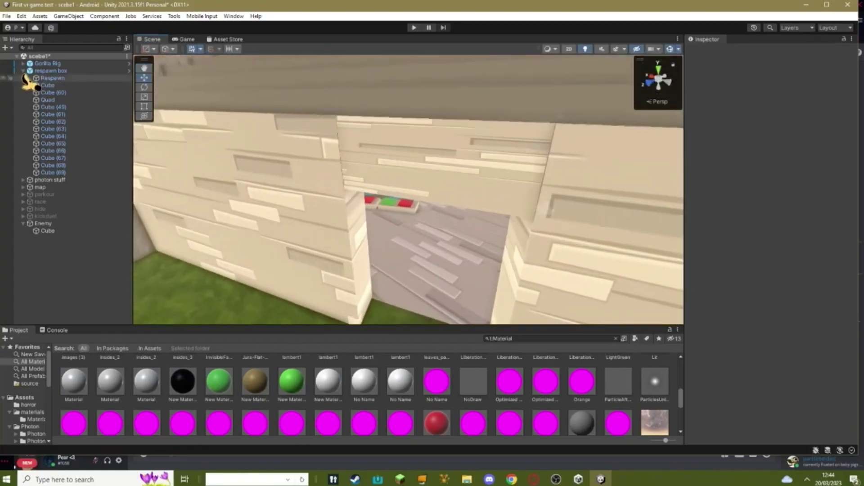
pyautogui.click(23, 71)
pyautogui.click(23, 63)
pyautogui.scroll(6, 378, 178)
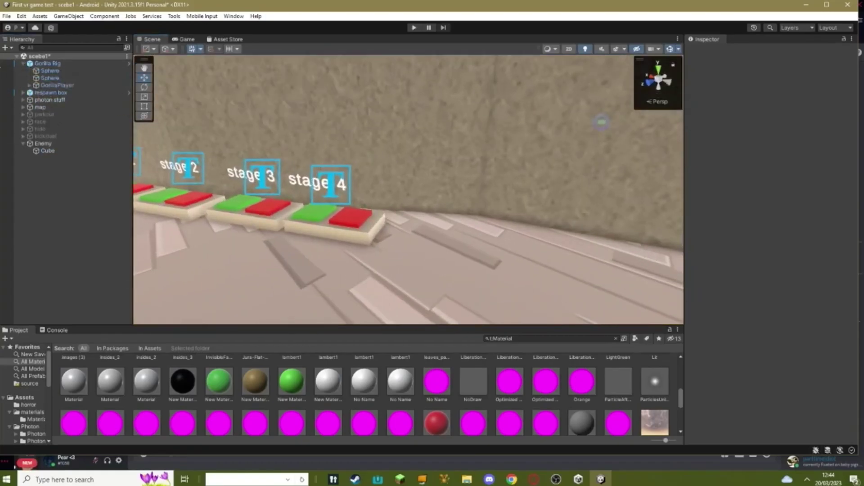
pyautogui.click(29, 85)
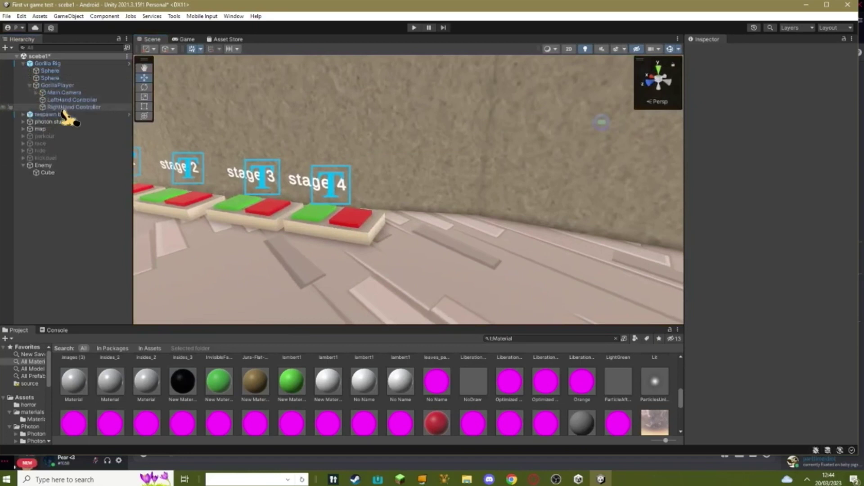
pyautogui.click(52, 93)
pyautogui.press('f')
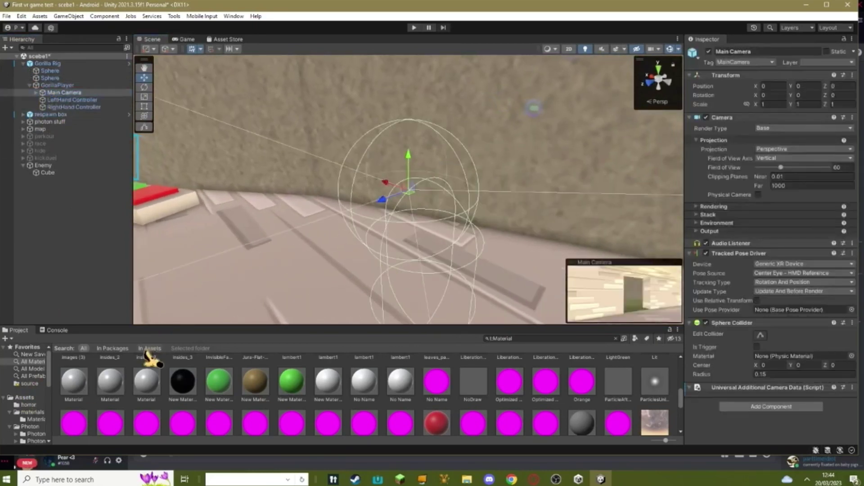
# Add the Player prefab from Assets/Resources/PhotonVR as a child of the Main Camera
pyautogui.click(43, 400)
pyautogui.click(207, 391)
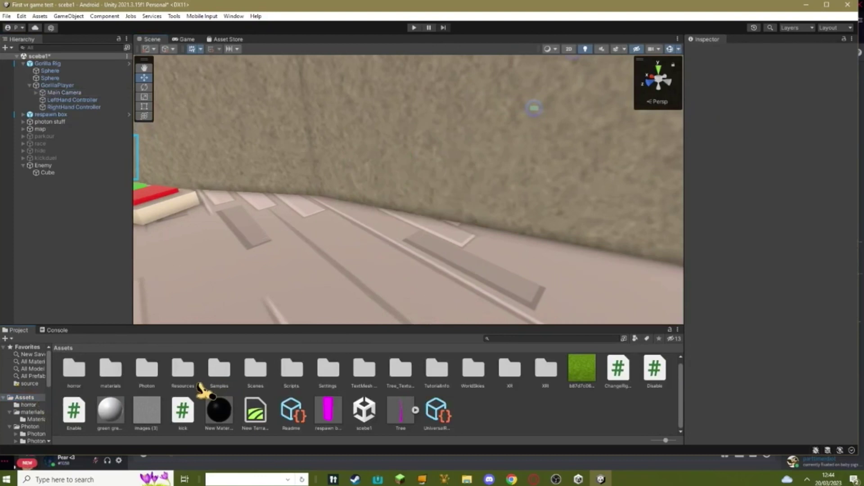
pyautogui.doubleClick(182, 376)
pyautogui.doubleClick(113, 380)
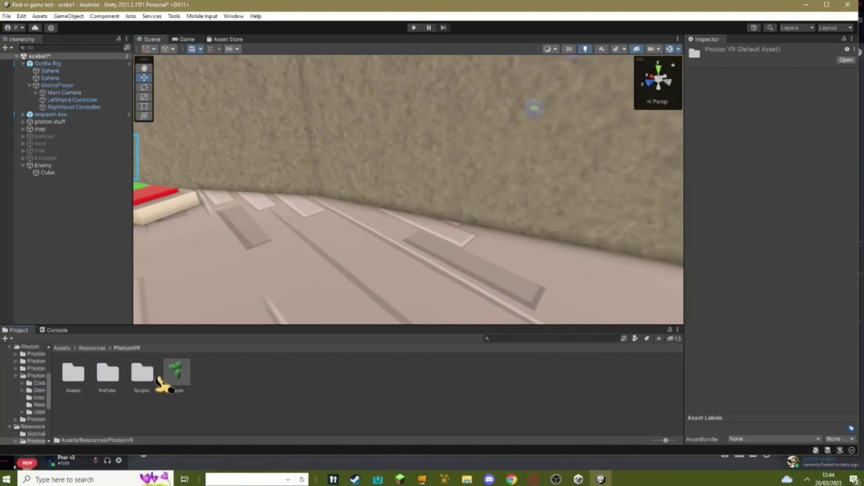
pyautogui.moveTo(183, 384); pyautogui.dragTo(67, 93)
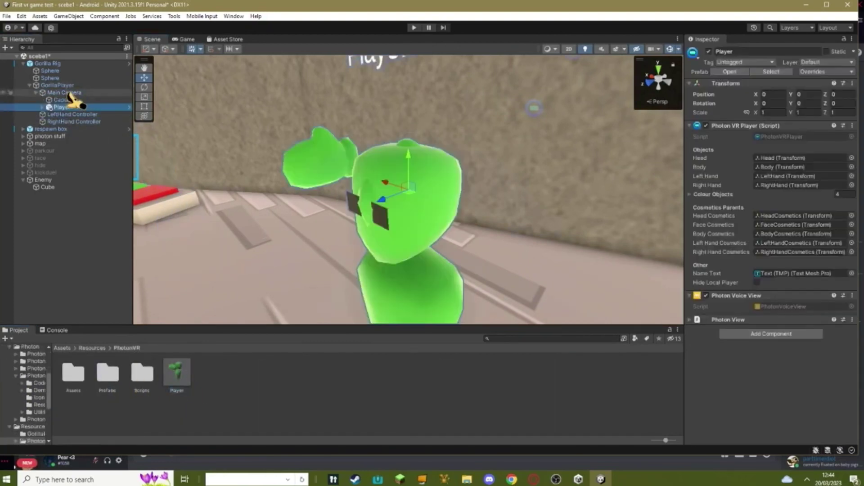
# Hide the scene gizmos for an unobstructed view of the Player model
pyautogui.keyDown('alt'); pyautogui.moveTo(316, 184); pyautogui.dragTo(507, 187); pyautogui.keyUp('alt')
pyautogui.doubleClick(82, 108)
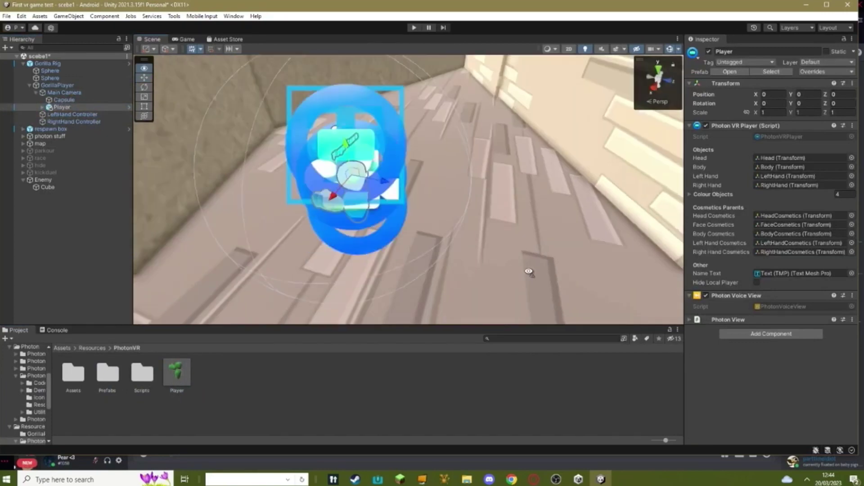
pyautogui.click(669, 48)
pyautogui.moveTo(499, 221); pyautogui.dragTo(420, 261, button='right')
pyautogui.click(387, 398)
pyautogui.moveTo(399, 303); pyautogui.dragTo(449, 233, button='right')
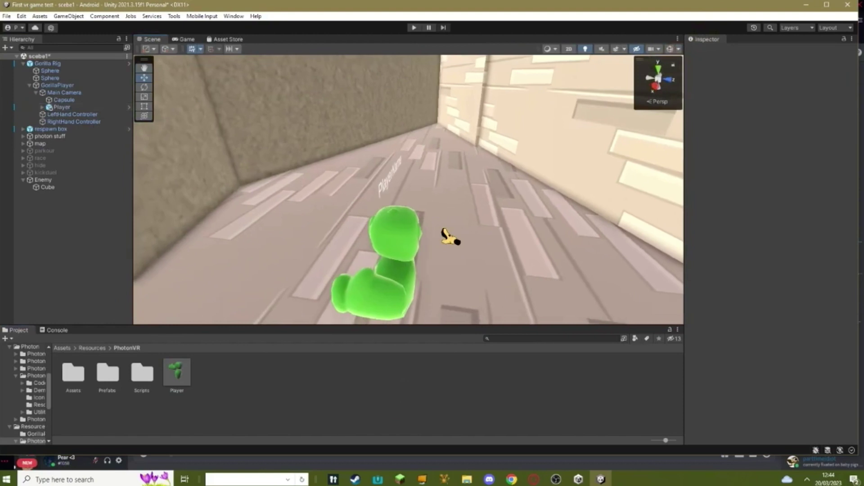
# Create a ProBuilder cube beside the Player model and flip its normals so the faces point inward
pyautogui.rightClick(74, 93)
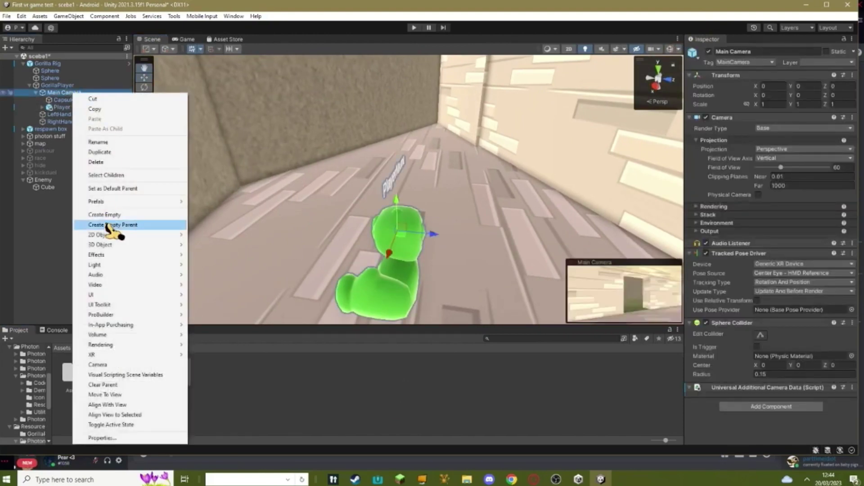
pyautogui.click(311, 286)
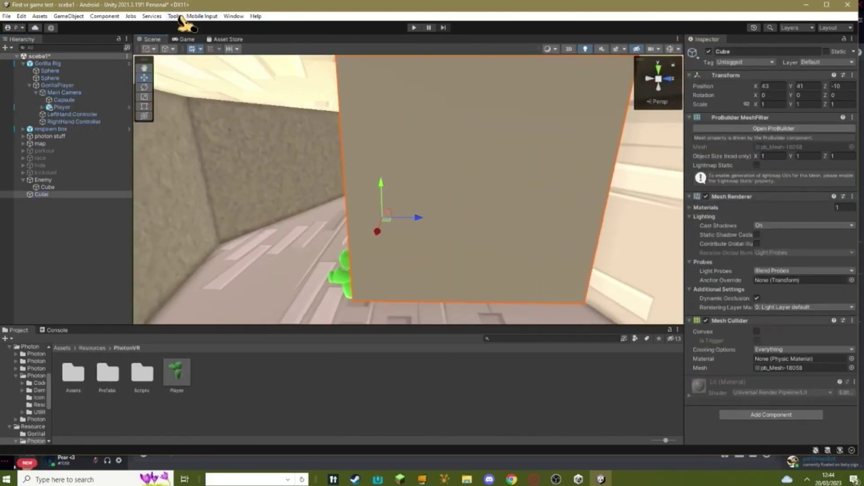
pyautogui.click(175, 16)
pyautogui.moveTo(193, 26)
pyautogui.click(262, 27)
pyautogui.click(345, 192)
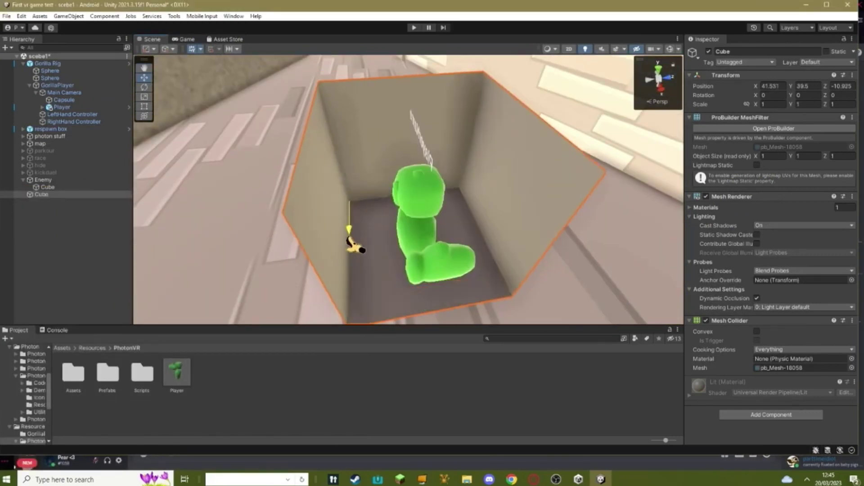
# Move the inverted cube around the Player model to about X 41.84, Y 39.82, Z -10.66
pyautogui.moveTo(349, 229); pyautogui.dragTo(372, 151)
pyautogui.moveTo(373, 151); pyautogui.dragTo(582, 51, button='right')
pyautogui.scroll(2, 12, 361)
pyautogui.scroll(2, 18, 369)
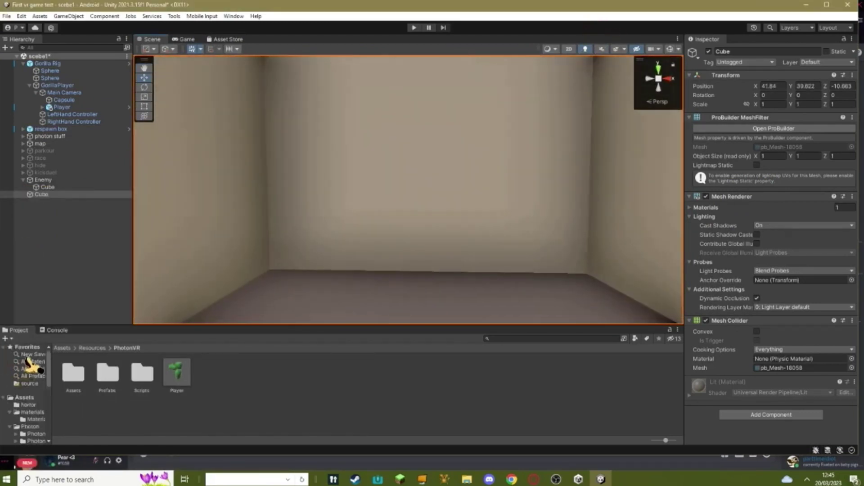
# Apply the black New Material to the inverted cube, shift it to X 41.876, and disable its Mesh Collider
pyautogui.click(32, 362)
pyautogui.scroll(-10, 247, 388)
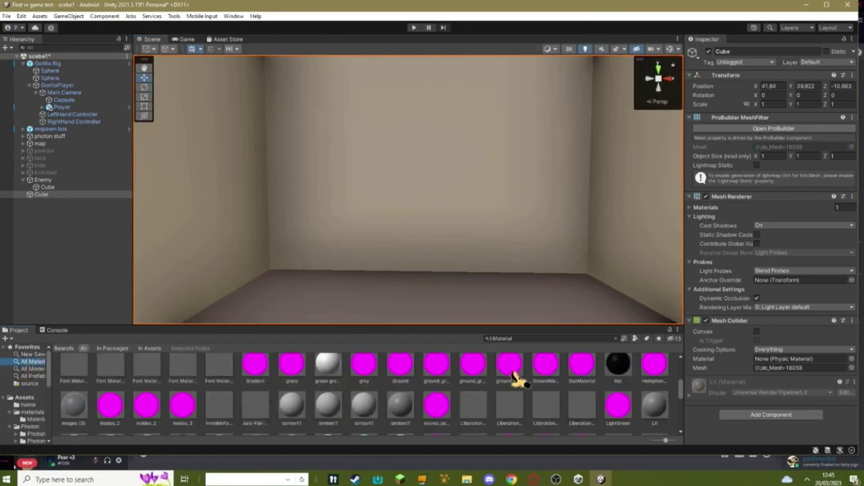
pyautogui.scroll(5, 381, 418)
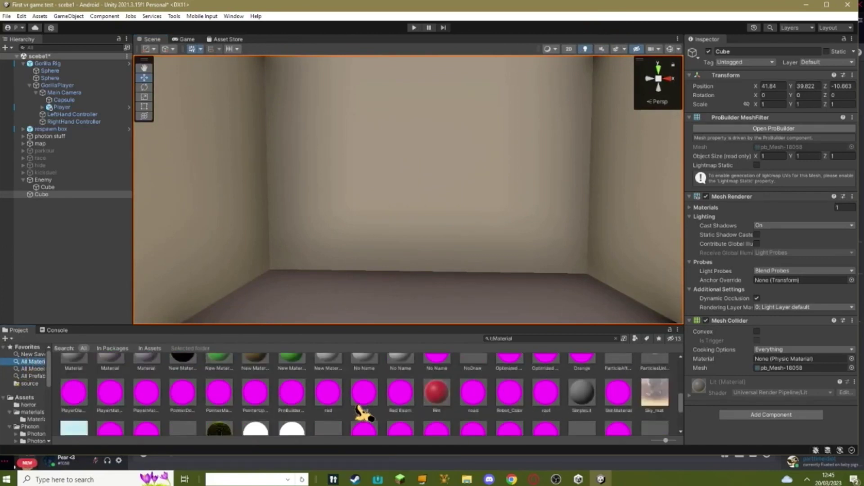
pyautogui.moveTo(210, 358); pyautogui.dragTo(361, 239)
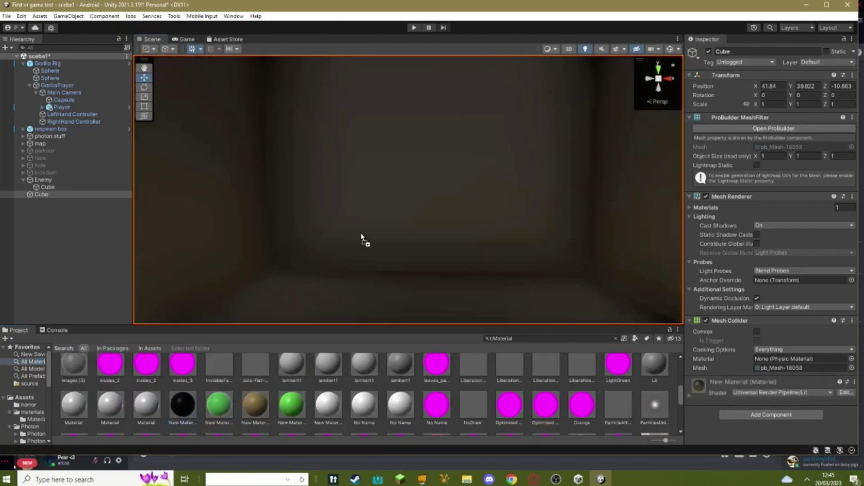
pyautogui.moveTo(361, 239); pyautogui.dragTo(771, 288, button='right')
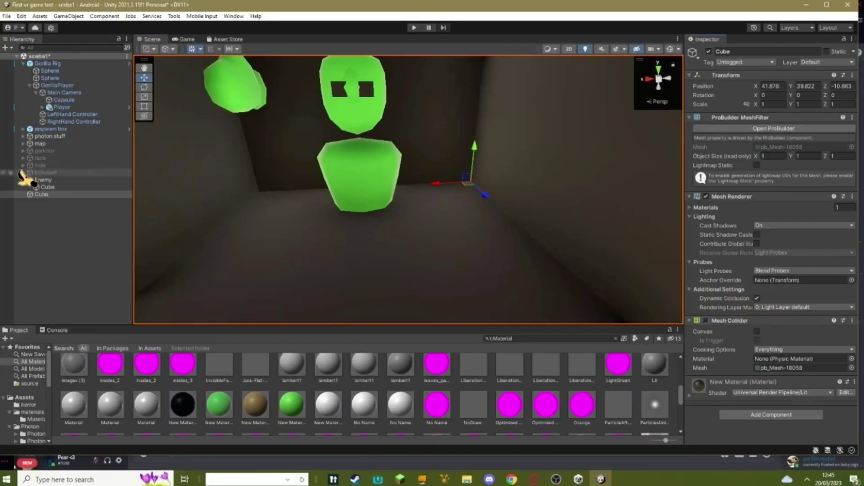
# Add a standard 3D cube as a child of the inverted room cube
pyautogui.rightClick(33, 195)
pyautogui.moveTo(63, 281)
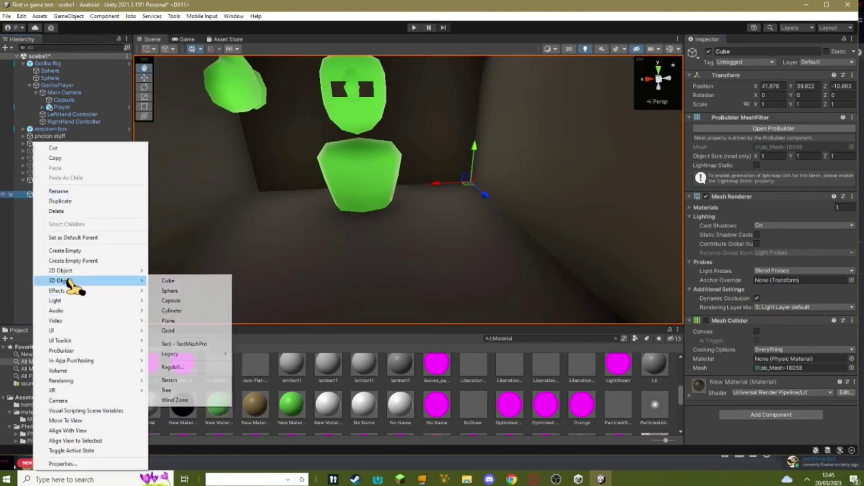
pyautogui.click(206, 283)
pyautogui.moveTo(484, 238); pyautogui.dragTo(298, 217, button='right')
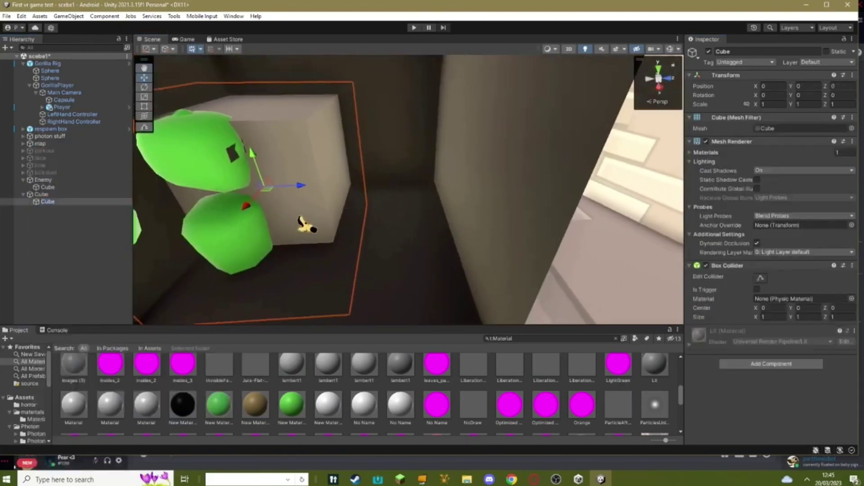
# Move the child cube away from the Player model, scale it to about 0.54, and disable its Box Collider
pyautogui.moveTo(296, 188); pyautogui.dragTo(438, 251)
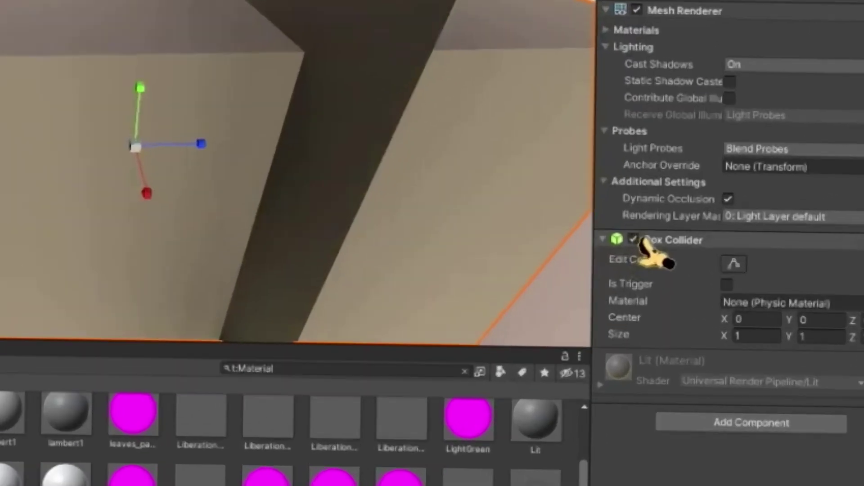
pyautogui.click(706, 265)
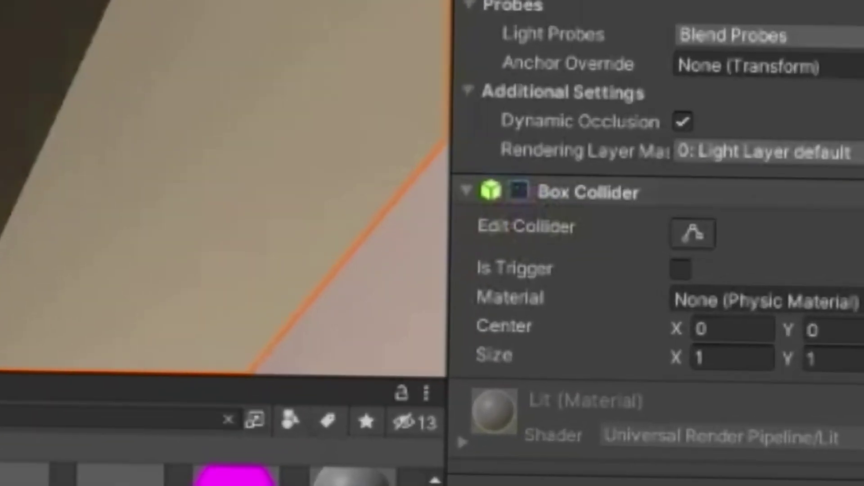
pyautogui.moveTo(436, 220); pyautogui.dragTo(397, 234)
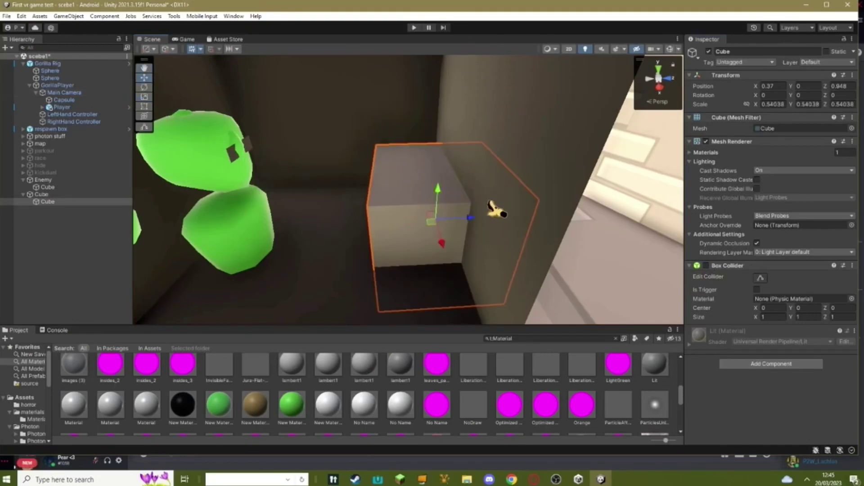
# Reposition the child cube inside the dark room at about X 0.478, Y 0.233, Z 0.716
pyautogui.moveTo(470, 222); pyautogui.dragTo(417, 221)
pyautogui.moveTo(386, 195); pyautogui.dragTo(370, 160)
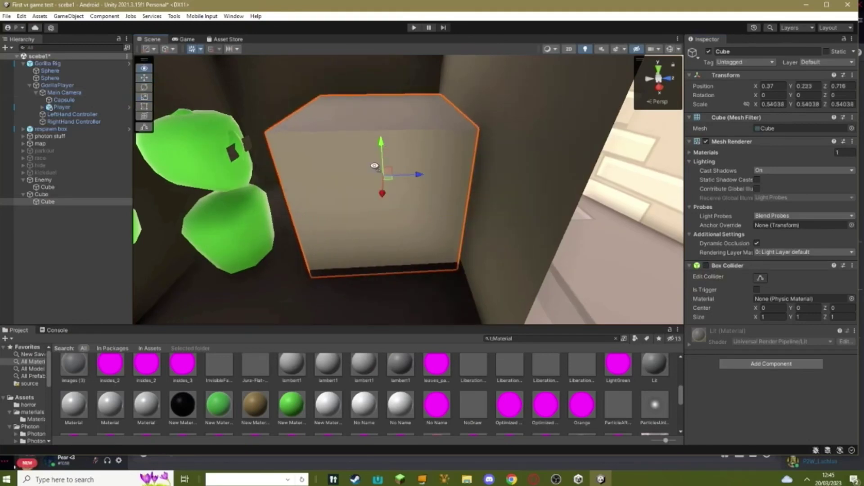
pyautogui.moveTo(370, 161); pyautogui.dragTo(601, 123, button='right')
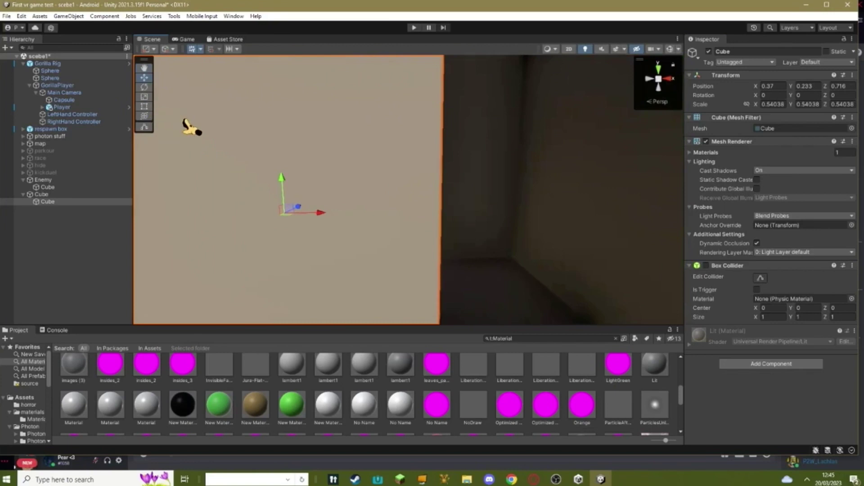
pyautogui.moveTo(311, 212); pyautogui.dragTo(417, 216)
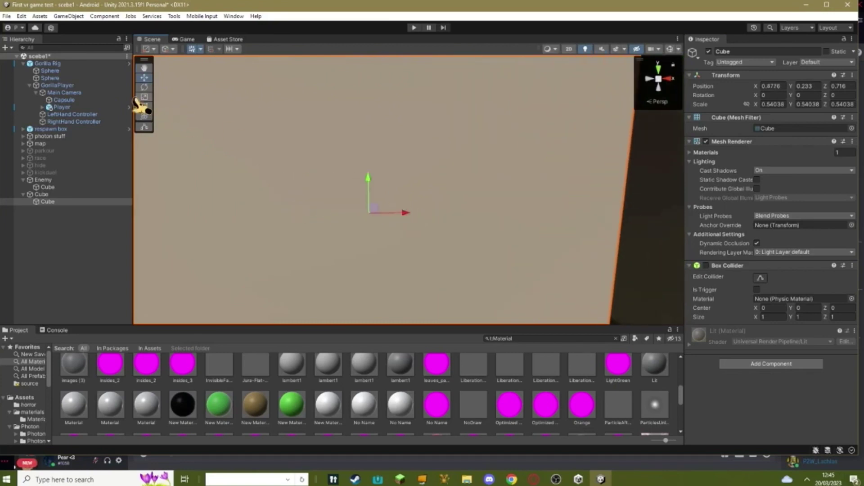
# Scale the child cube down to about 0.316 and move it to X 0.531, Y 0.357
pyautogui.moveTo(135, 100); pyautogui.dragTo(146, 97)
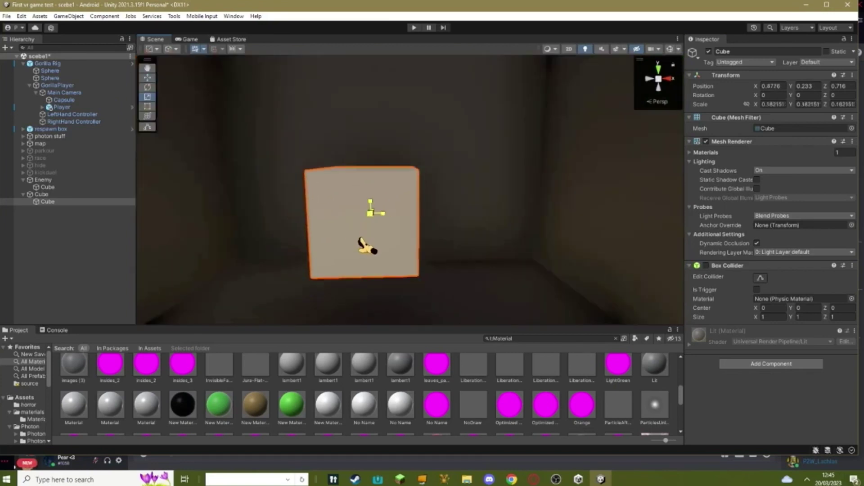
pyautogui.moveTo(361, 246); pyautogui.dragTo(425, 211, button='right')
pyautogui.moveTo(421, 209); pyautogui.dragTo(404, 208)
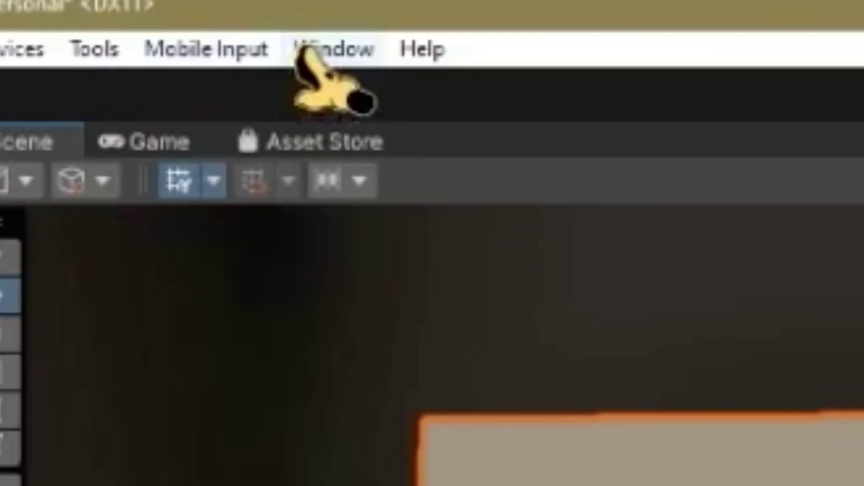
# Create an animation clip named "horror jumpsacare" for the child cube in the Assets folder
pyautogui.click(232, 17)
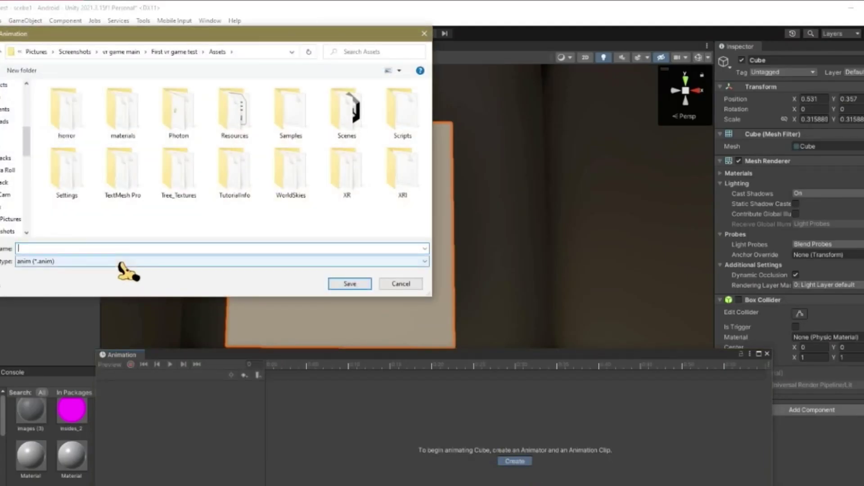
pyautogui.write(' jumpsacare')
pyautogui.press('Return')
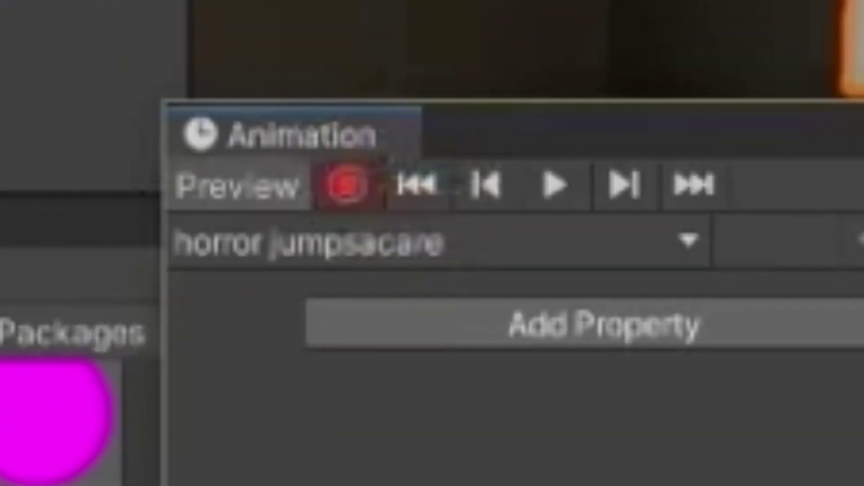
# Record differing Rotation keyframes for the child cube over the first four frames of the "horror jumpsacare" clip, and close the animation editor
pyautogui.click(113, 100)
pyautogui.moveTo(380, 231); pyautogui.dragTo(394, 220)
pyautogui.click(294, 366)
pyautogui.click(302, 364)
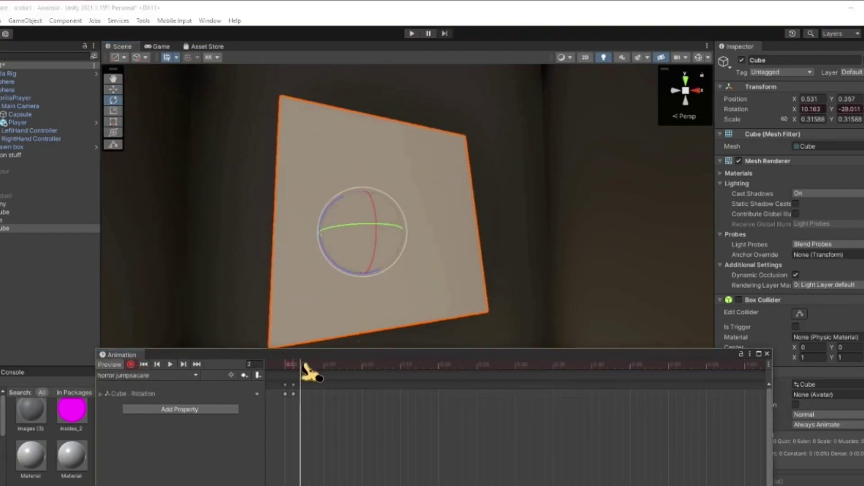
pyautogui.moveTo(360, 219); pyautogui.dragTo(339, 336)
pyautogui.click(315, 365)
pyautogui.moveTo(380, 226); pyautogui.dragTo(366, 223)
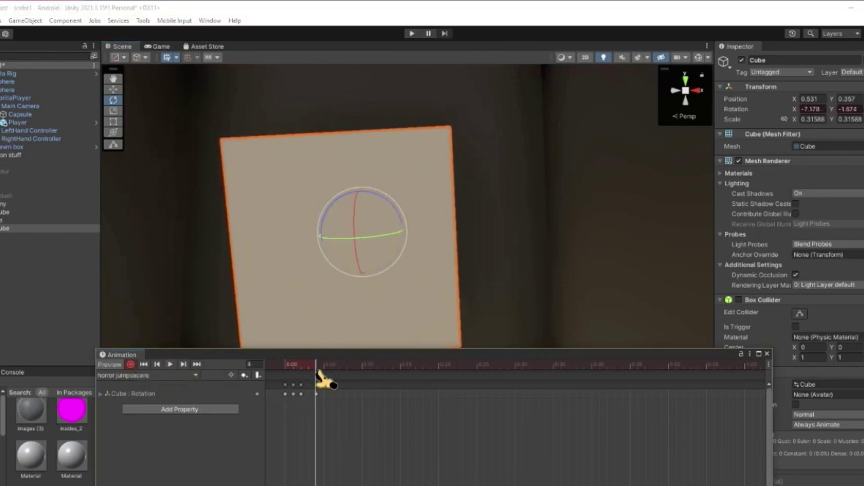
pyautogui.click(767, 353)
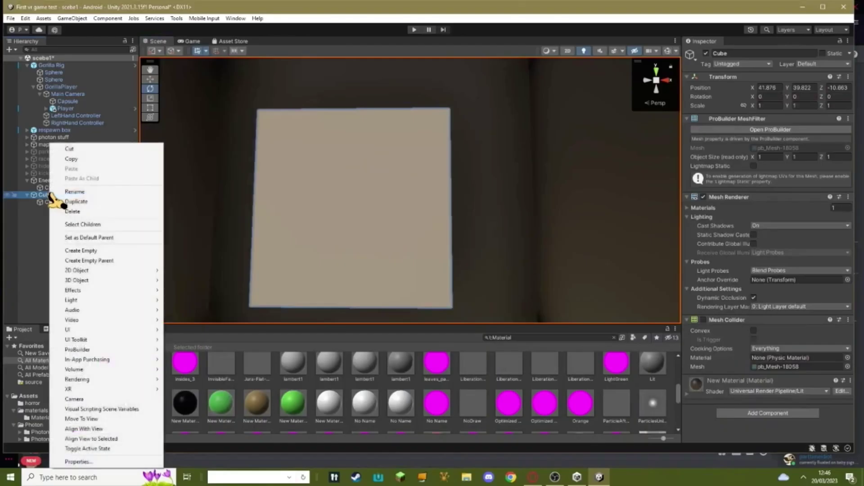
# Rename the parent room Cube to "jumpsacre" and nest it under Main Camera in the Gorilla Rig
pyautogui.moveTo(398, 182); pyautogui.dragTo(144, 257, button='right')
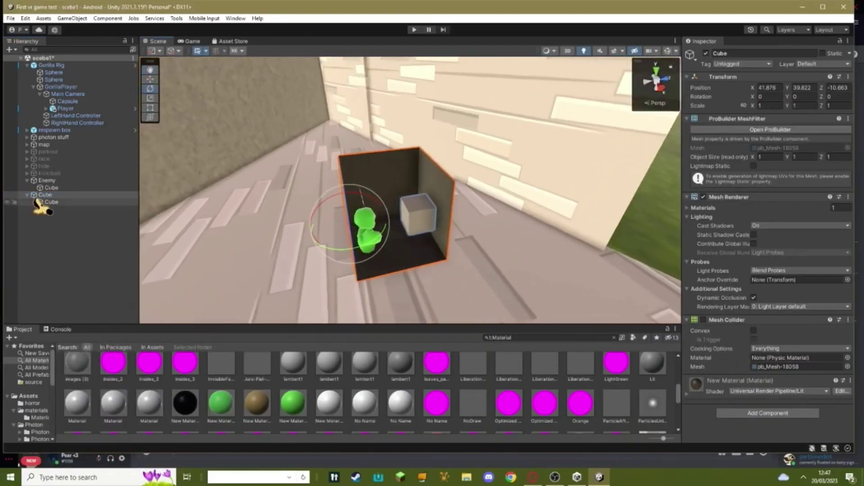
pyautogui.rightClick(47, 195)
pyautogui.click(62, 192)
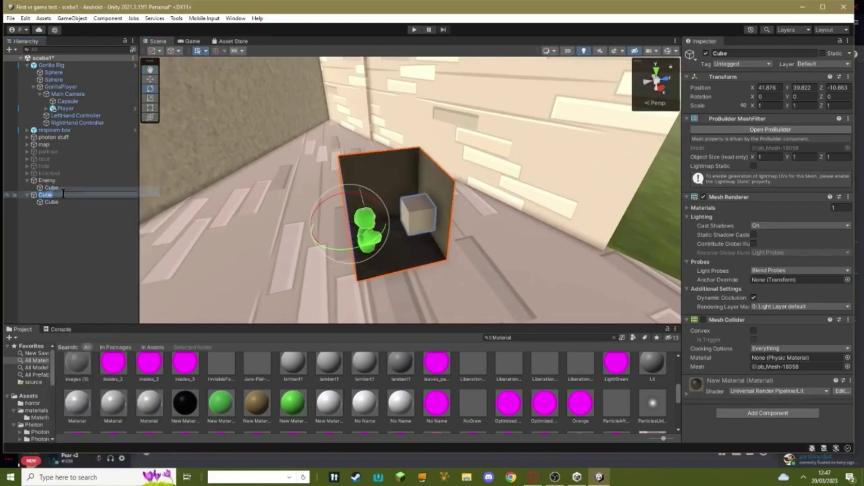
pyautogui.write('jumpsacre')
pyautogui.press('Return')
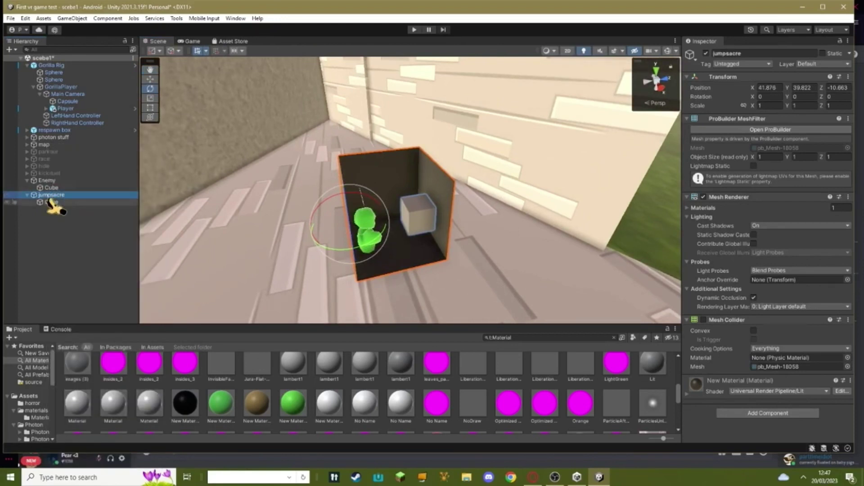
pyautogui.moveTo(58, 97); pyautogui.dragTo(58, 95)
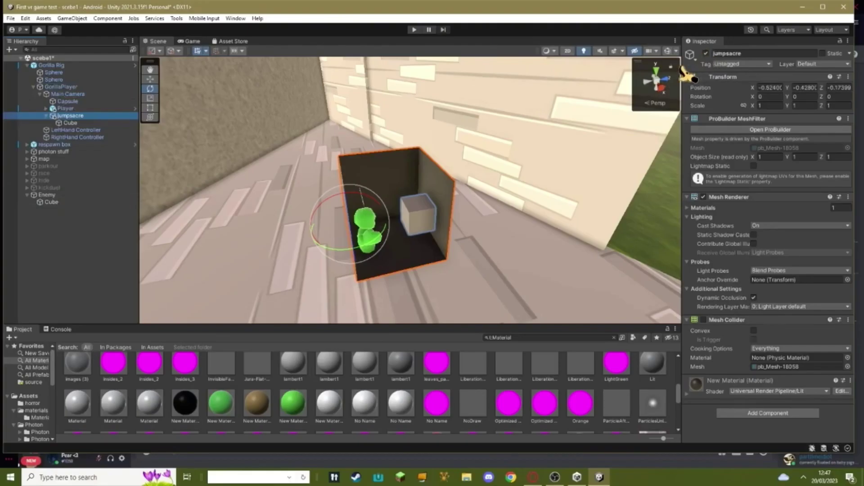
# Deactivate the jumpsacre object and delete the Player model from Main Camera
pyautogui.click(705, 53)
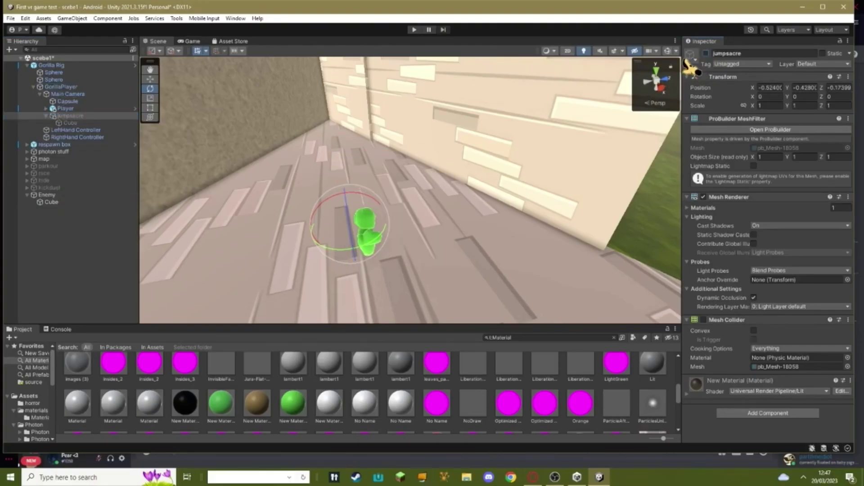
pyautogui.click(67, 109)
pyautogui.press('Delete')
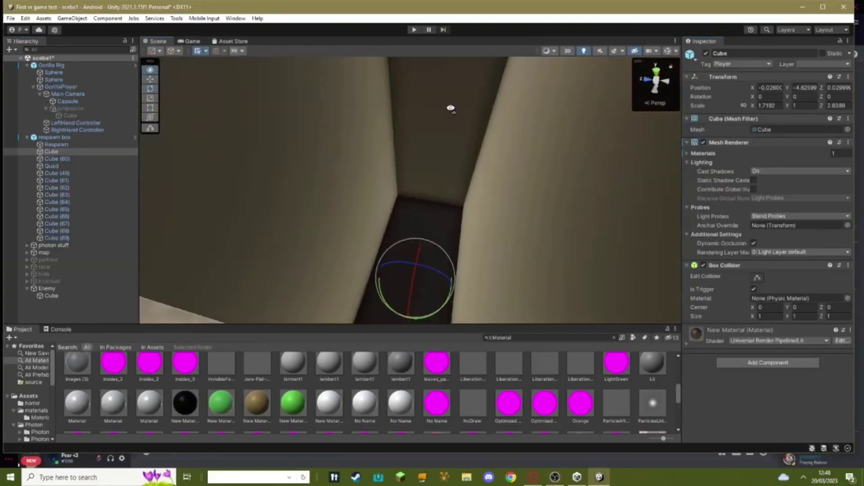
# Raise the Cube inside the respawn box to about Y -2.977
pyautogui.moveTo(451, 108); pyautogui.dragTo(435, 119, button='right')
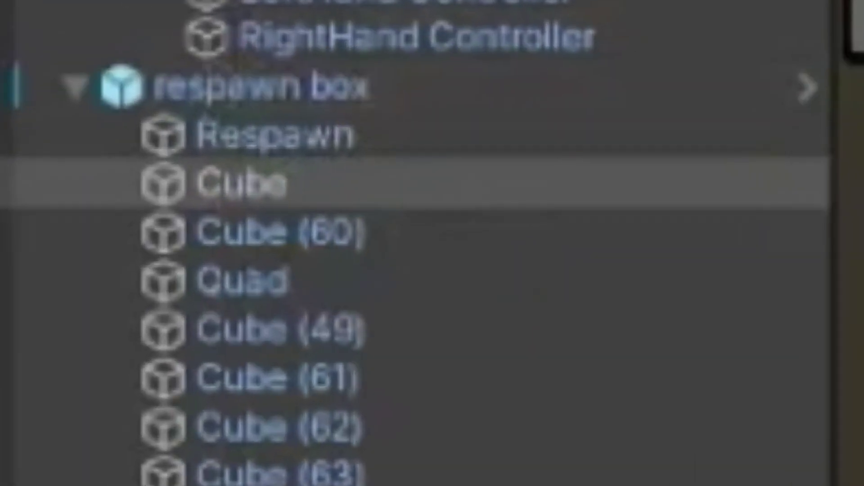
pyautogui.press('w')
pyautogui.moveTo(413, 243); pyautogui.dragTo(408, 171)
pyautogui.moveTo(407, 171); pyautogui.dragTo(392, 154, button='right')
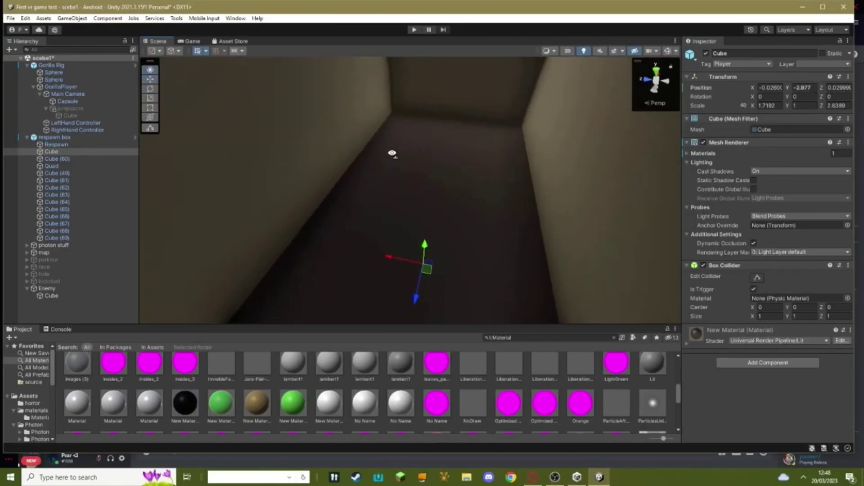
# Add the Enable script to the respawn box's Cube and assign jumpsacre as its Object Enable
pyautogui.moveTo(413, 182); pyautogui.dragTo(428, 221, button='right')
pyautogui.click(743, 366)
pyautogui.write('enable')
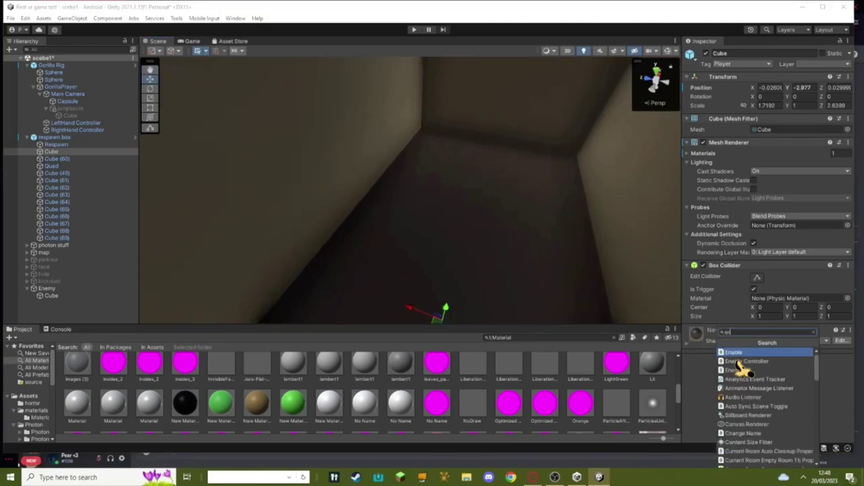
pyautogui.click(780, 352)
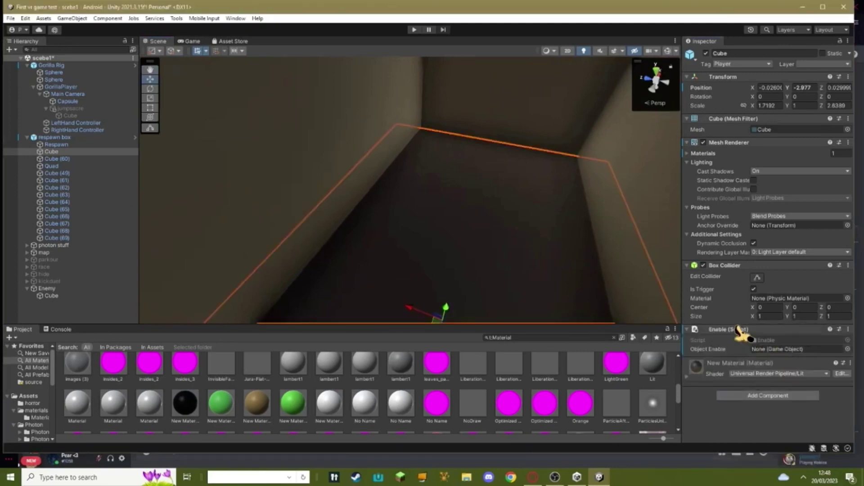
pyautogui.moveTo(68, 109); pyautogui.dragTo(734, 396)
# Add the Disable script to Cube (49) at the base of the respawn box, with jumpsacre as its Object Disable
pyautogui.click(381, 153)
pyautogui.moveTo(380, 154); pyautogui.dragTo(373, 196, button='right')
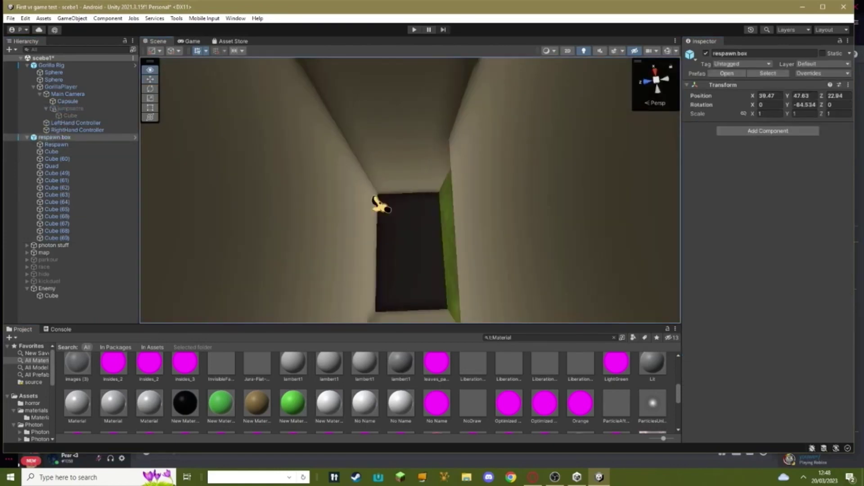
pyautogui.click(86, 174)
pyautogui.moveTo(566, 251); pyautogui.dragTo(614, 308, button='right')
pyautogui.click(774, 411)
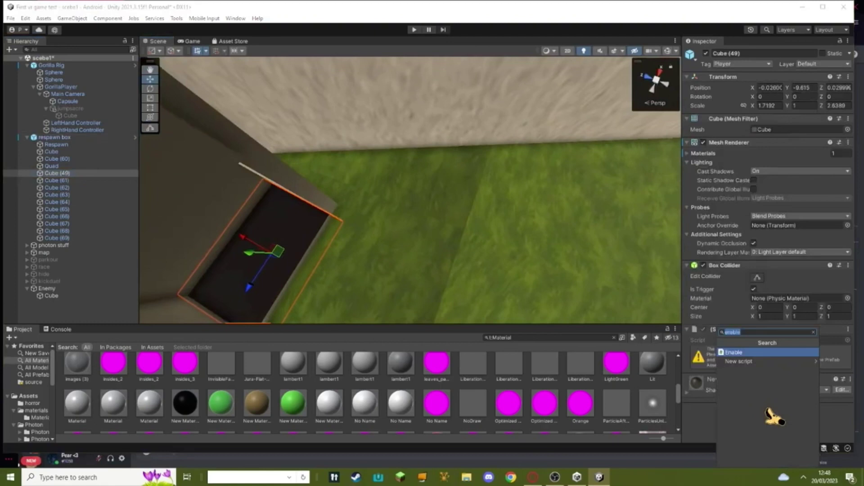
pyautogui.write('disab')
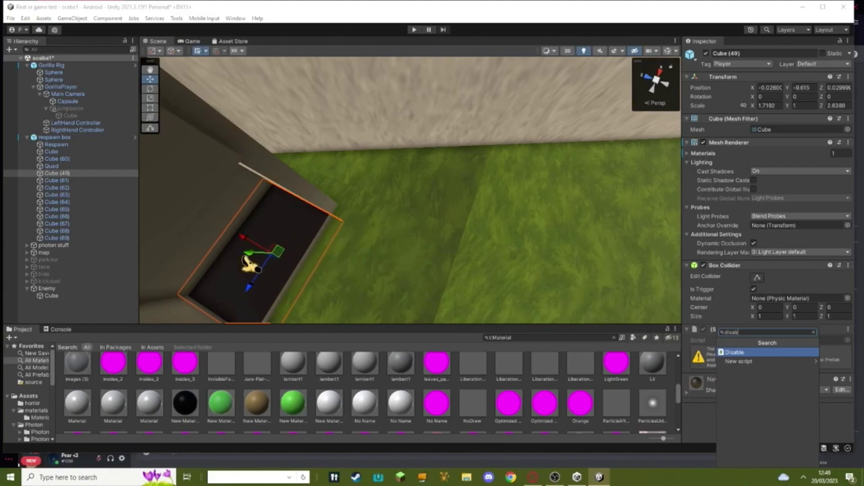
pyautogui.click(747, 353)
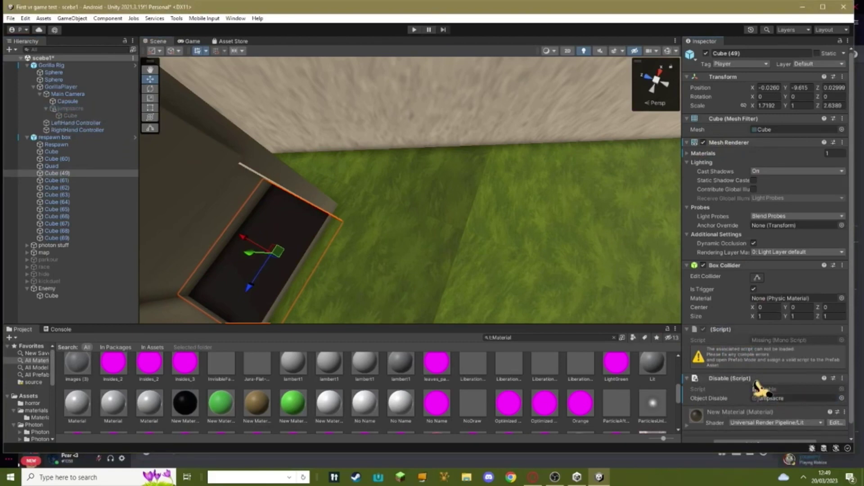
# Raise the respawn box's Cube slightly and adjust the height of the Respawn point in the shaft
pyautogui.moveTo(205, 207); pyautogui.dragTo(60, 146, button='right')
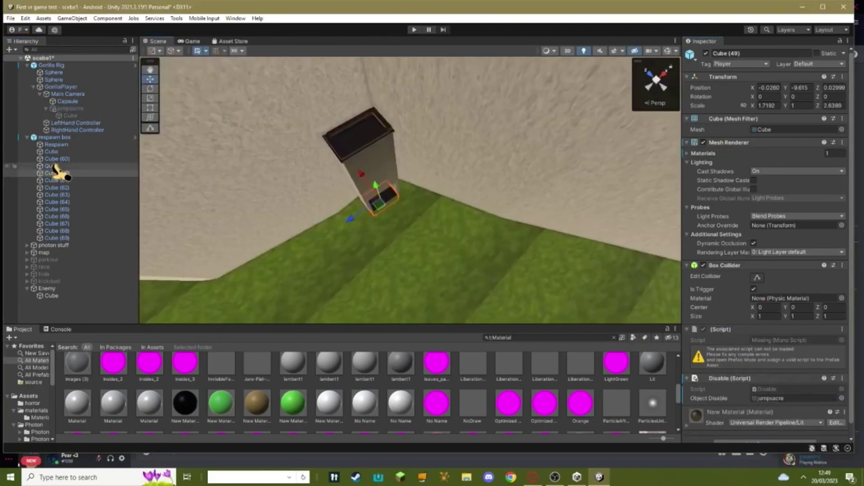
pyautogui.doubleClick(63, 152)
pyautogui.moveTo(463, 244)
pyautogui.mouseDown(button='right')
pyautogui.moveTo(436, 250)
pyautogui.moveTo(467, 234)
pyautogui.mouseUp(button='right')
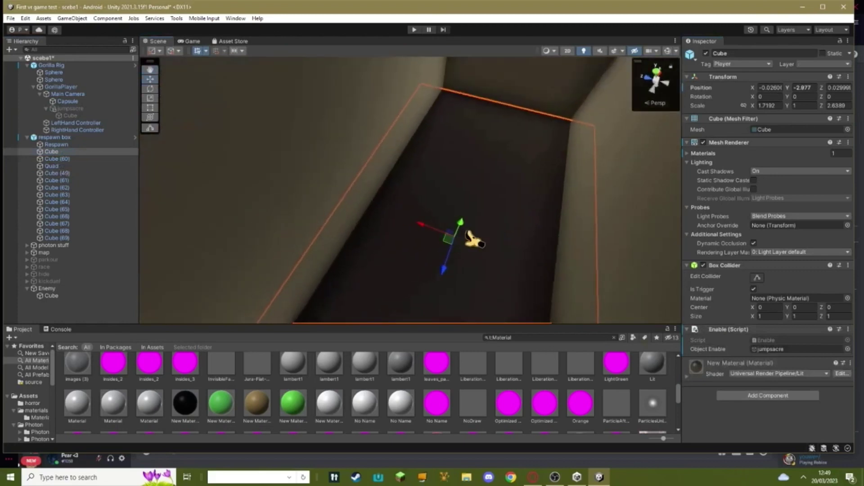
pyautogui.moveTo(463, 225); pyautogui.dragTo(283, 163)
pyautogui.click(65, 145)
pyautogui.keyDown('alt'); pyautogui.moveTo(396, 243); pyautogui.dragTo(477, 238); pyautogui.keyUp('alt')
pyautogui.moveTo(449, 138); pyautogui.dragTo(449, 145)
pyautogui.keyDown('alt'); pyautogui.moveTo(484, 176); pyautogui.dragTo(368, 187); pyautogui.keyUp('alt')
pyautogui.click(78, 153)
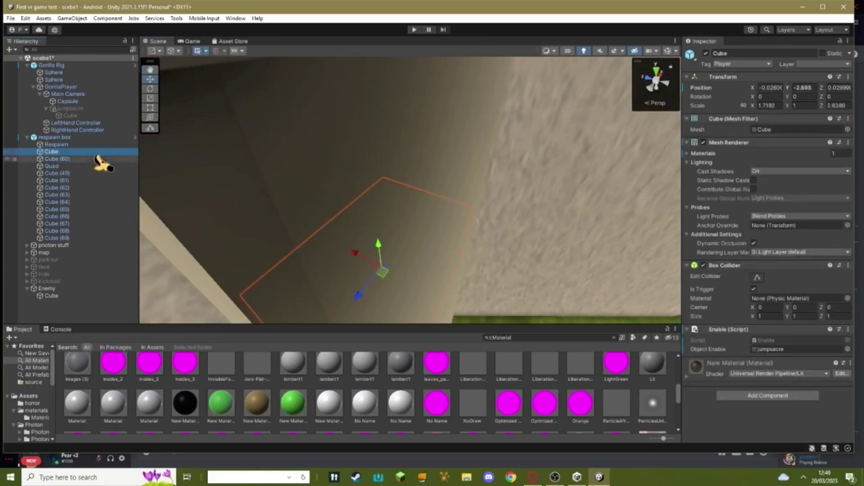
# Select all the respawn box pieces from Cube to Cube (69) and create a layer named "walkthrough" in User Layer 7
pyautogui.click(54, 146)
pyautogui.click(55, 152)
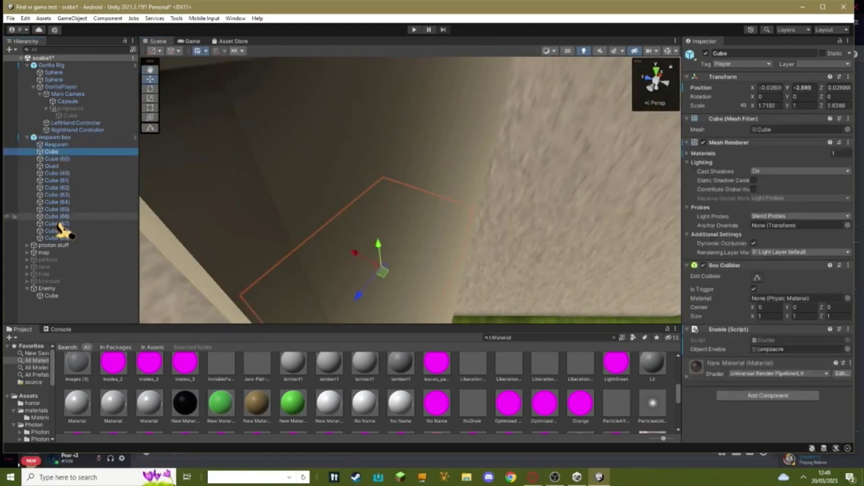
pyautogui.keyDown('shift'); pyautogui.click(58, 238); pyautogui.keyUp('shift')
pyautogui.press('f')
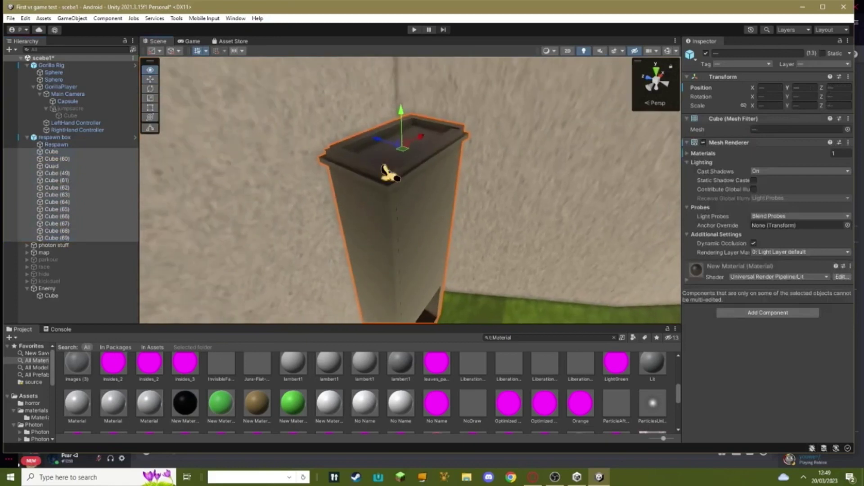
pyautogui.moveTo(387, 173); pyautogui.dragTo(413, 216, button='right')
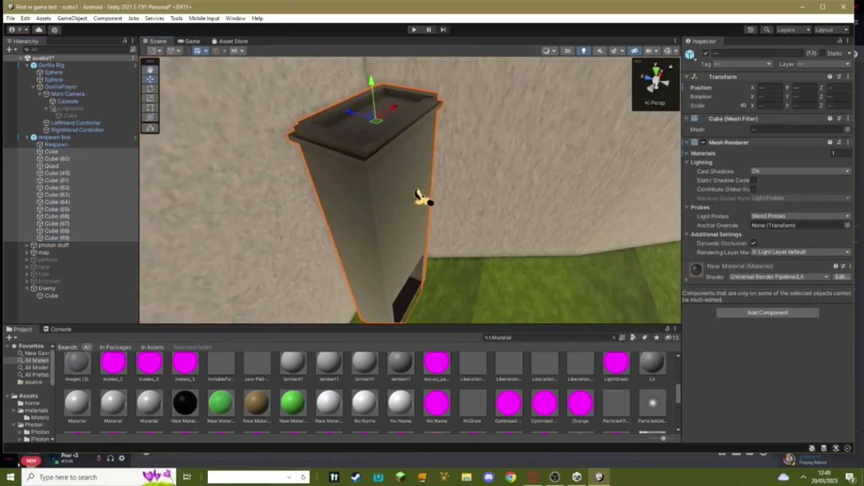
pyautogui.click(819, 64)
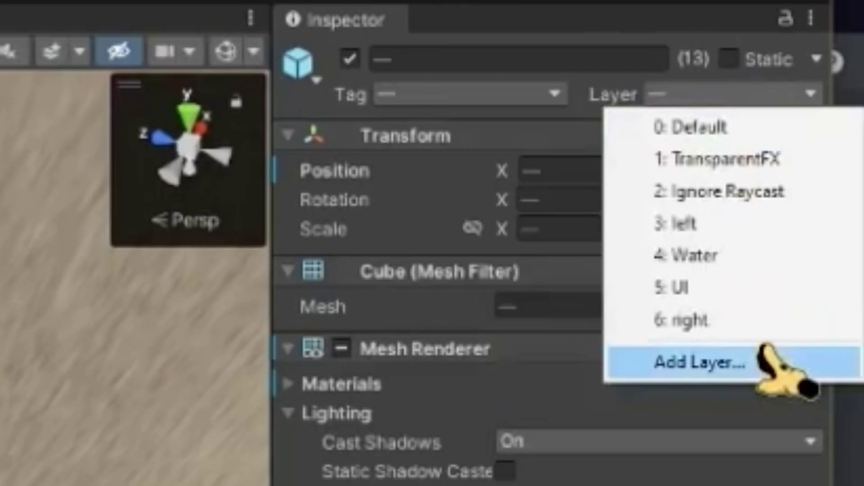
pyautogui.click(822, 146)
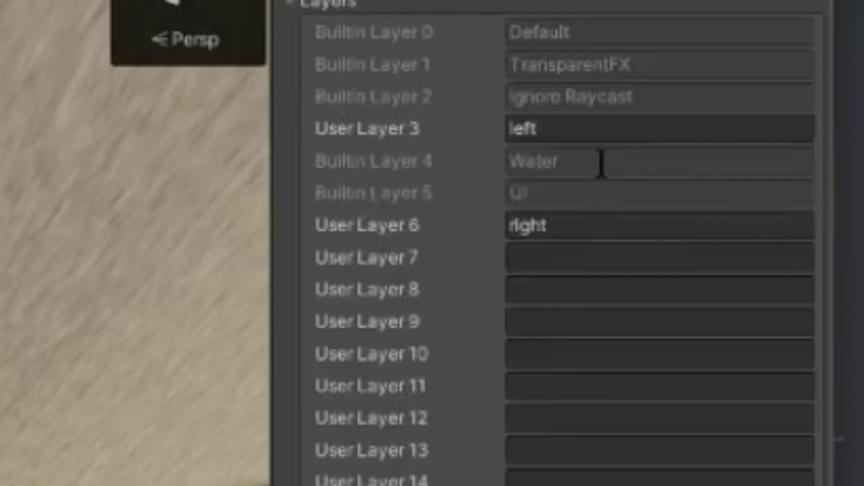
pyautogui.click(565, 256)
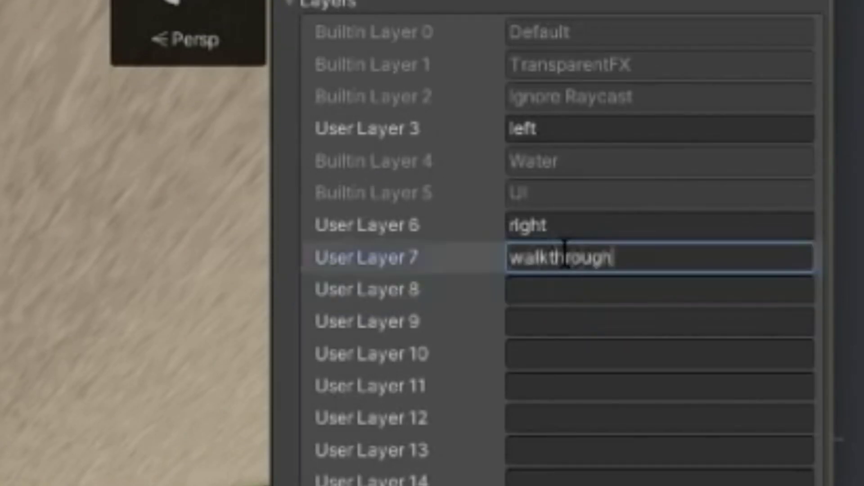
pyautogui.press('Return')
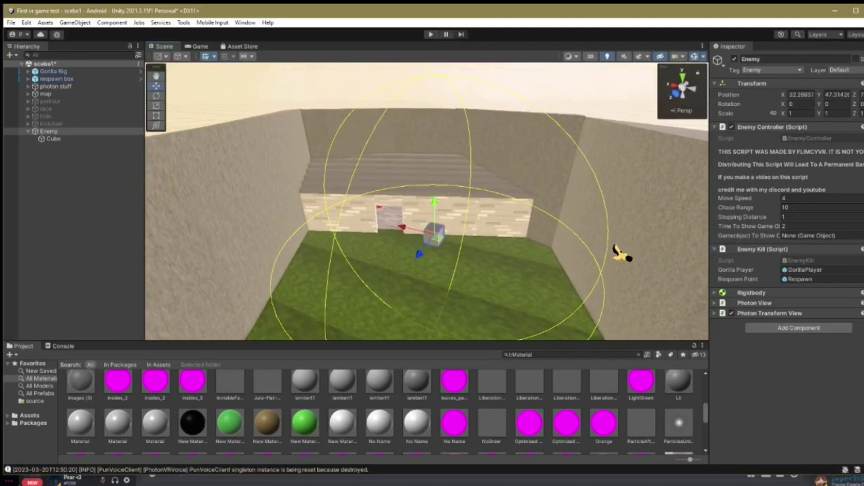
# Add two Box Collider components to the Enemy object
pyautogui.click(786, 328)
pyautogui.press('BackSpace')
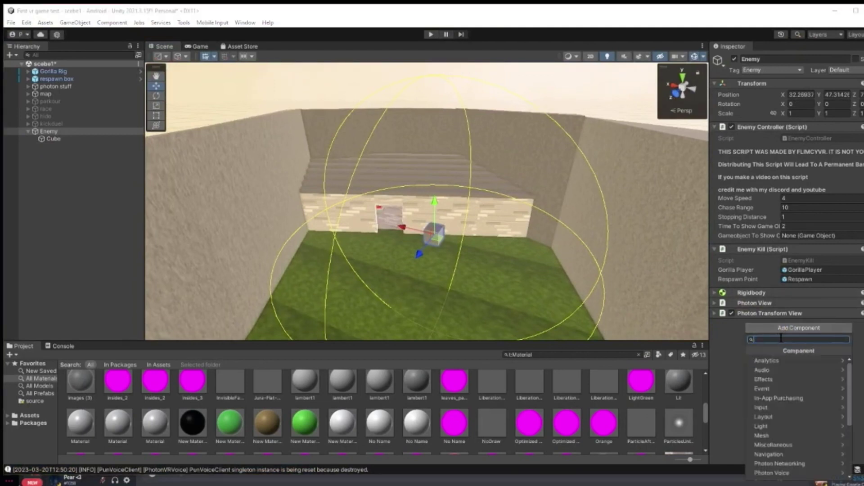
pyautogui.write('collider')
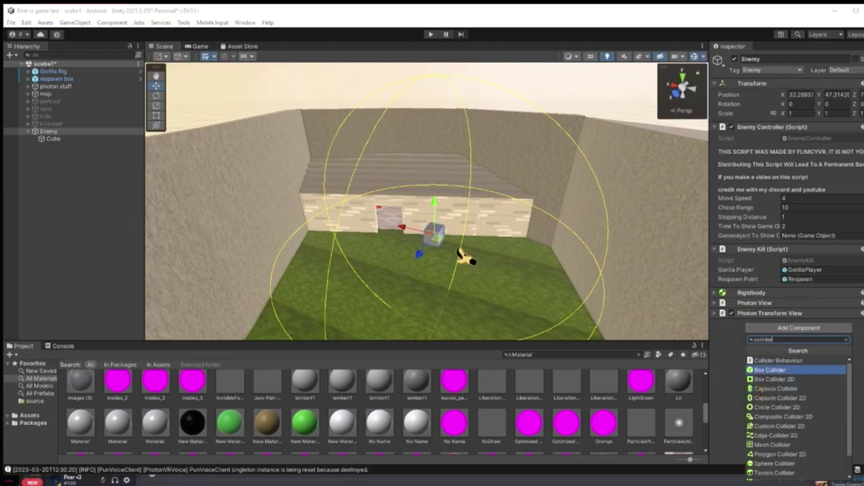
pyautogui.click(786, 370)
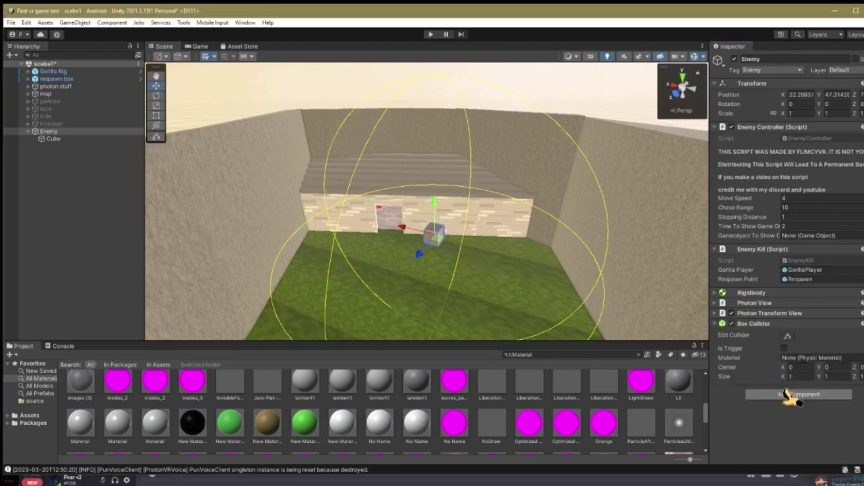
pyautogui.click(788, 393)
pyautogui.click(787, 381)
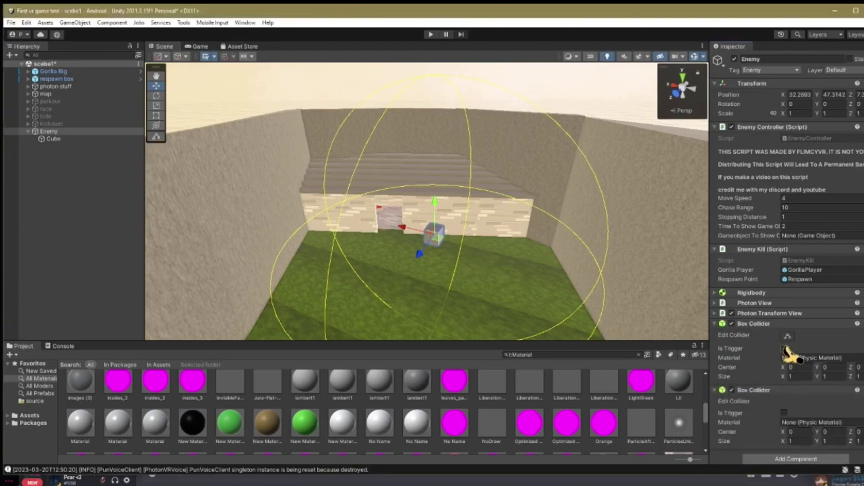
# Add a second Capsule Collider to the Capsule under GorillaPlayer's Main Camera and make it a trigger
pyautogui.moveTo(514, 283); pyautogui.dragTo(561, 170, button='right')
pyautogui.click(562, 170)
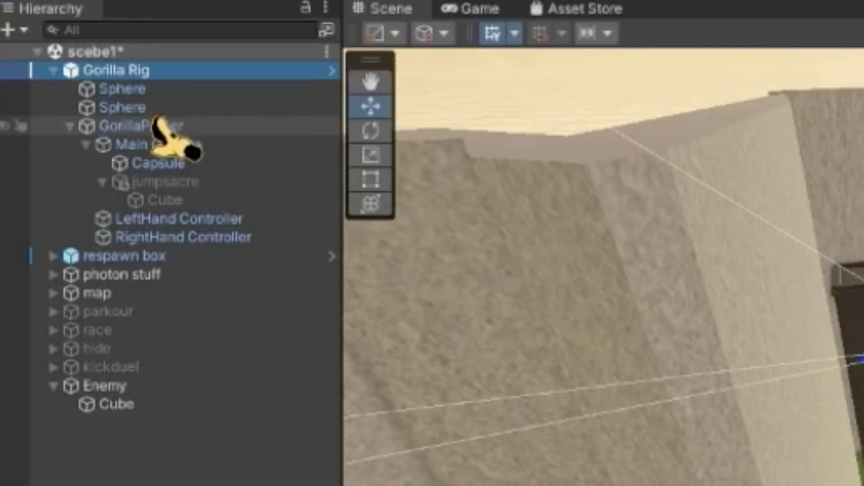
pyautogui.click(155, 124)
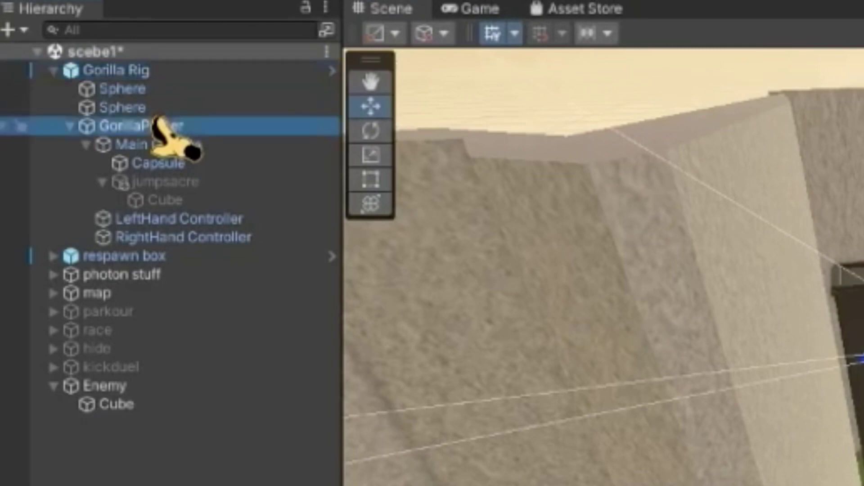
pyautogui.click(165, 164)
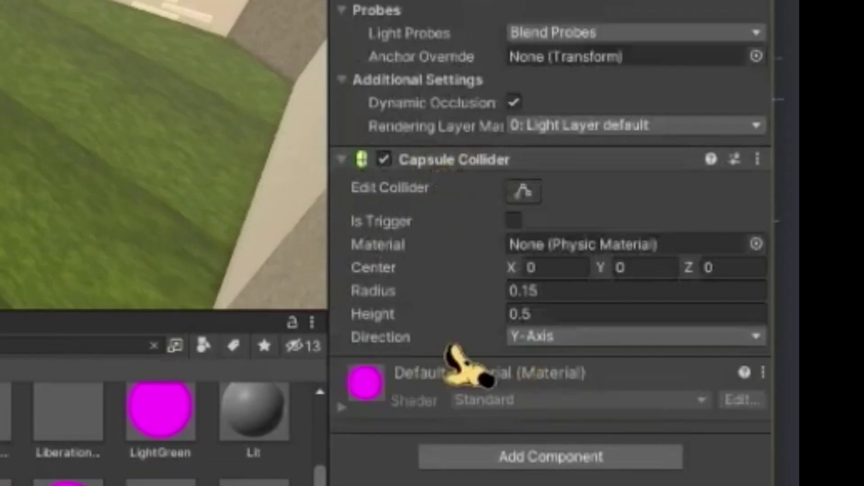
pyautogui.click(472, 457)
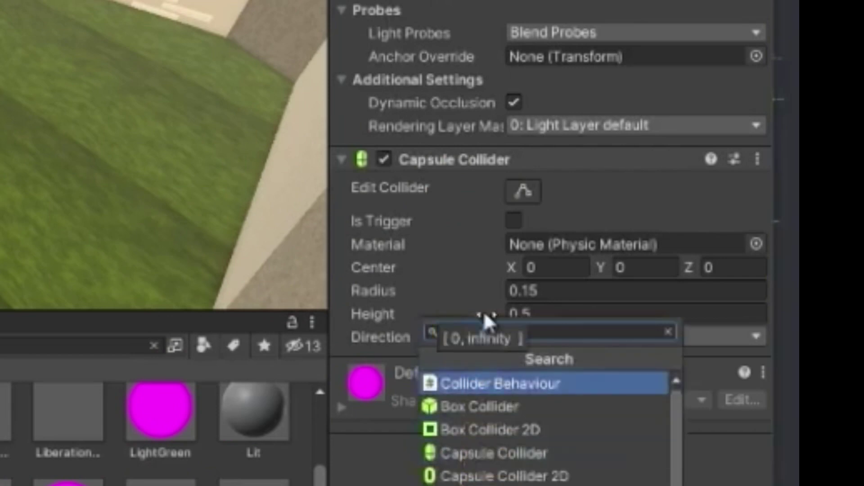
pyautogui.write('capsule')
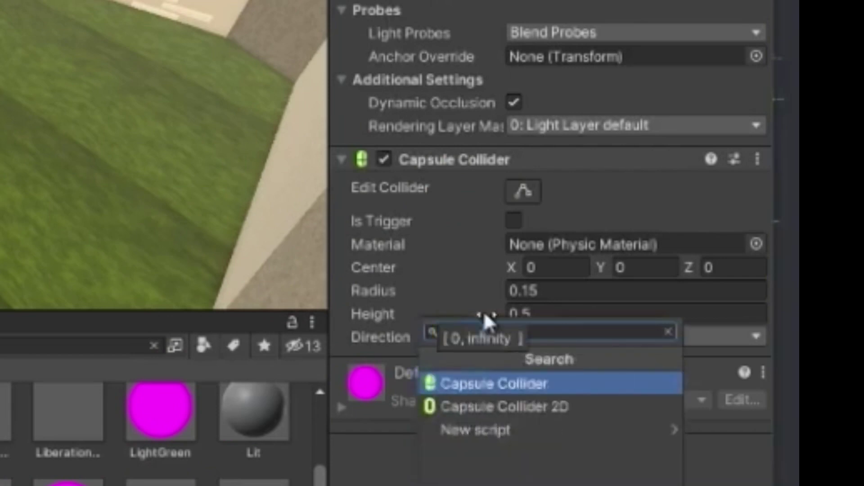
pyautogui.click(523, 388)
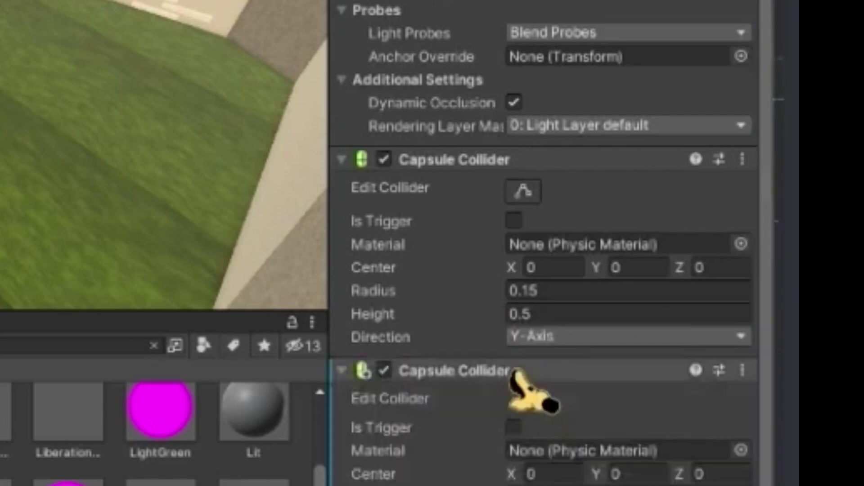
pyautogui.click(514, 427)
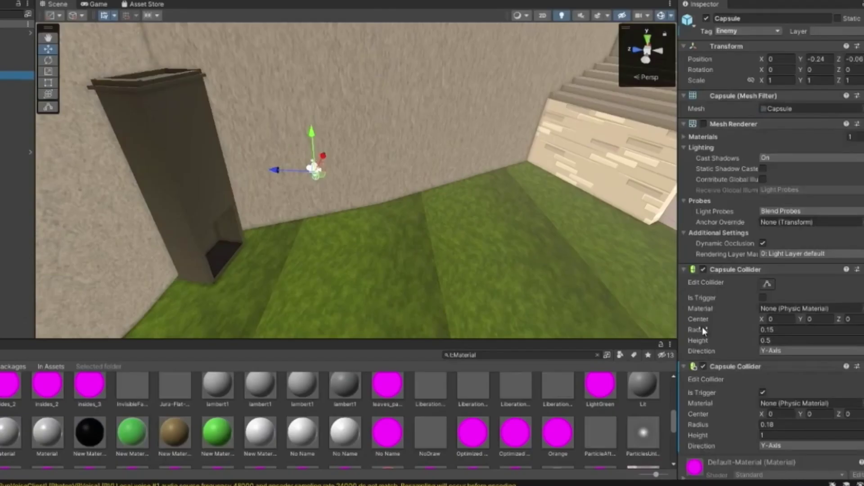
# Set the Capsule's trigger collider to radius 0.15 and height 0.5, and tag the Capsule as Enemy
pyautogui.scroll(-2, 704, 330)
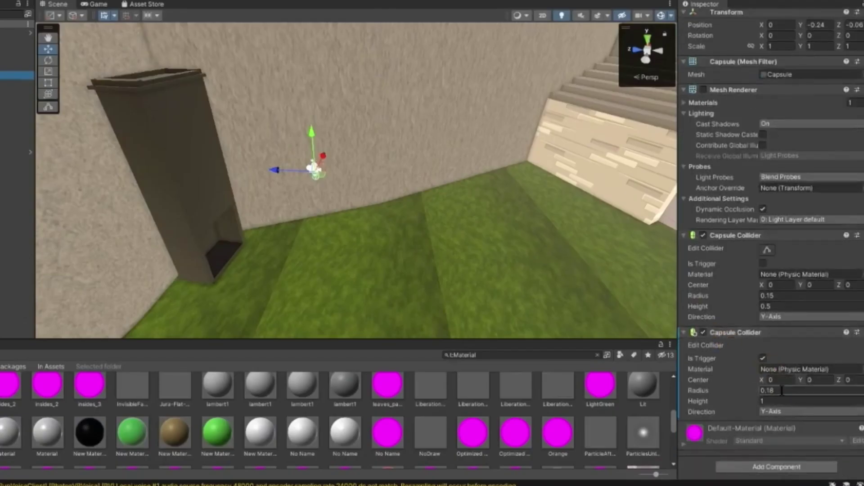
pyautogui.scroll(2, 801, 380)
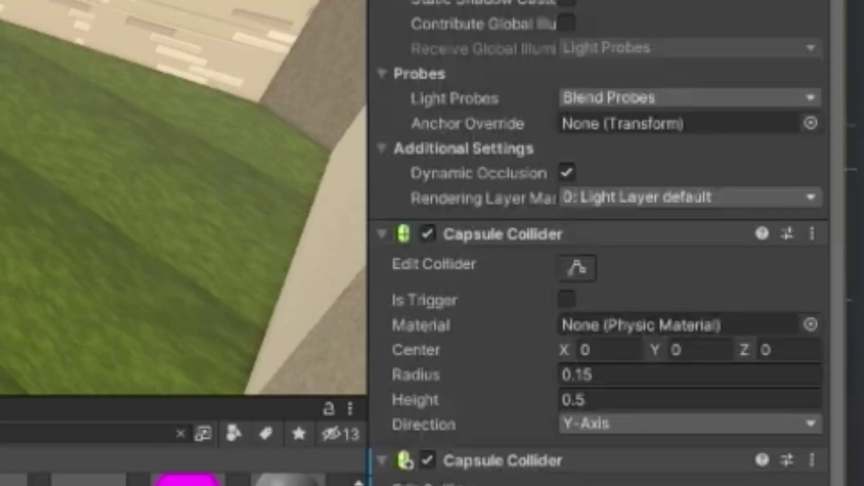
pyautogui.click(748, 31)
pyautogui.click(469, 400)
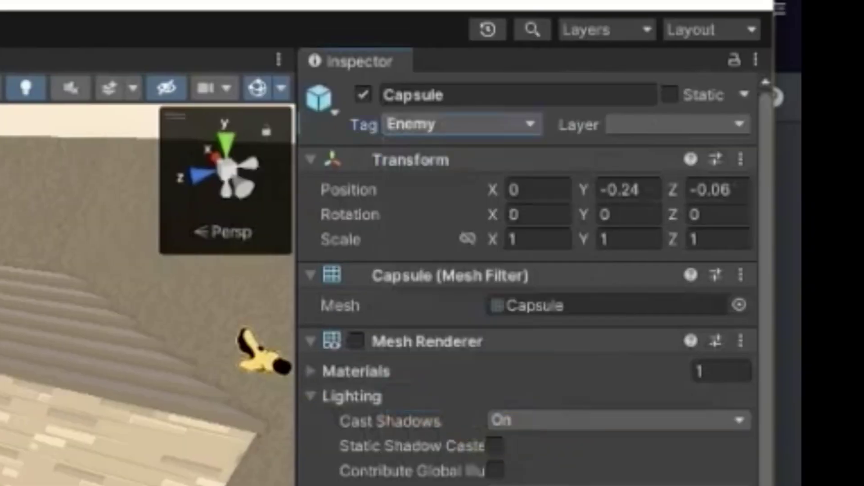
# Create a 3D Sphere as a child of both the LeftHand Controller and the RightHand Controller
pyautogui.click(68, 128)
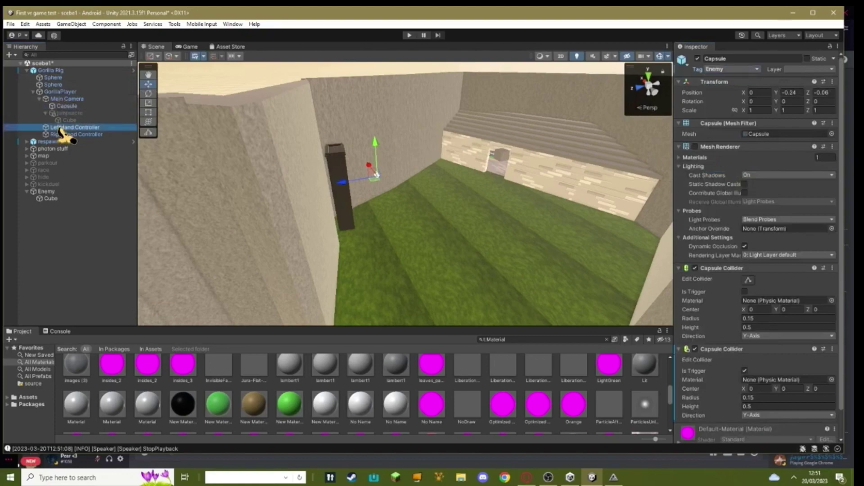
pyautogui.keyDown('ctrl'); pyautogui.click(69, 134); pyautogui.keyUp('ctrl')
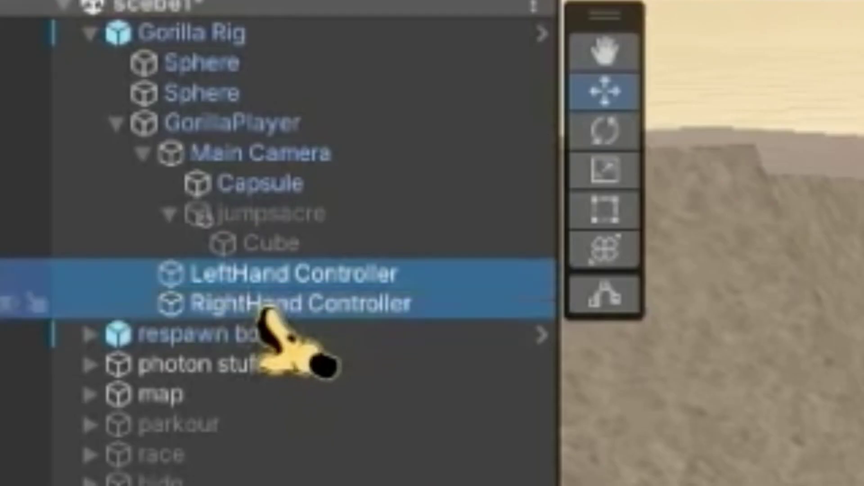
pyautogui.rightClick(265, 311)
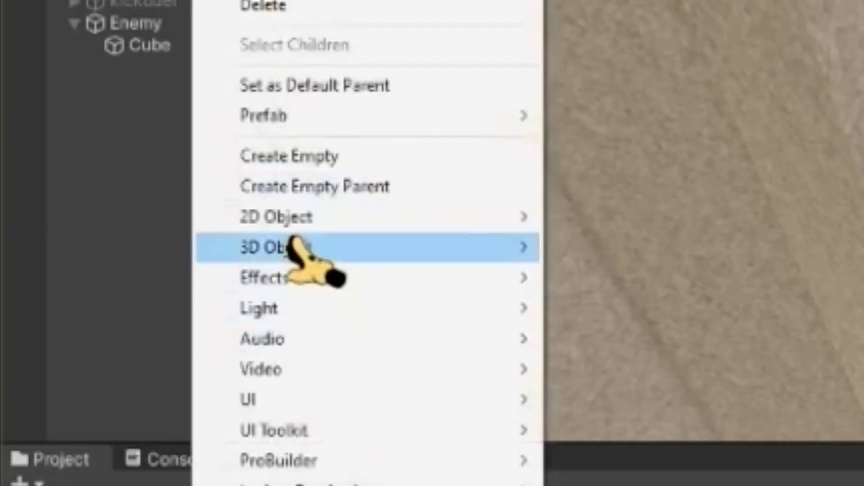
pyautogui.moveTo(297, 246)
pyautogui.click(607, 275)
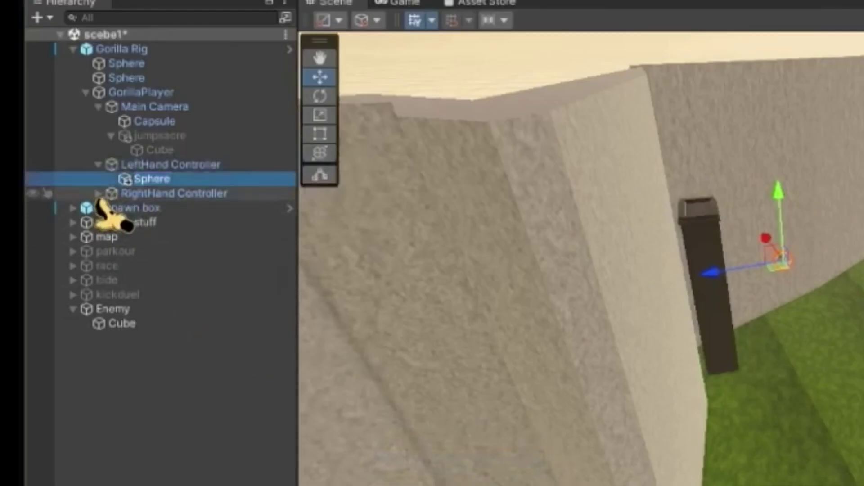
# Select the new Spheres under both hand controllers and tag them as Enemy
pyautogui.click(98, 193)
pyautogui.keyDown('ctrl'); pyautogui.click(132, 208); pyautogui.keyUp('ctrl')
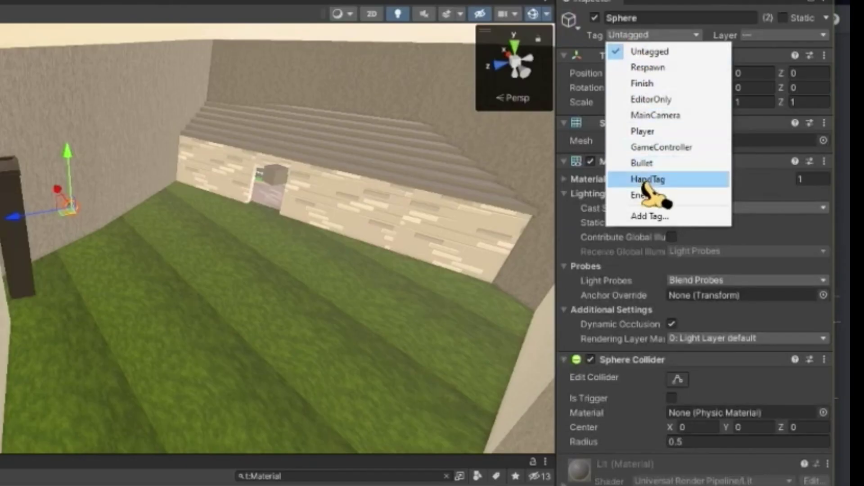
pyautogui.click(661, 193)
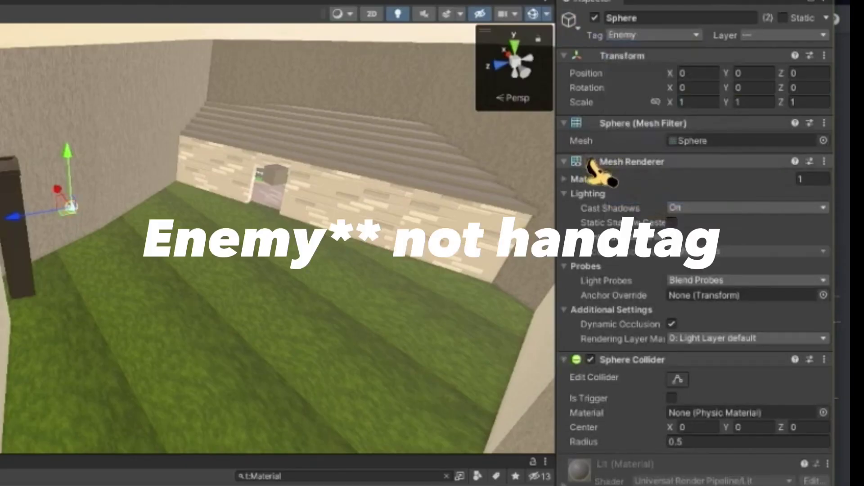
# Disable both hand Spheres' Mesh Renderers and make their Sphere Colliders triggers with a radius of 0.05
pyautogui.click(672, 398)
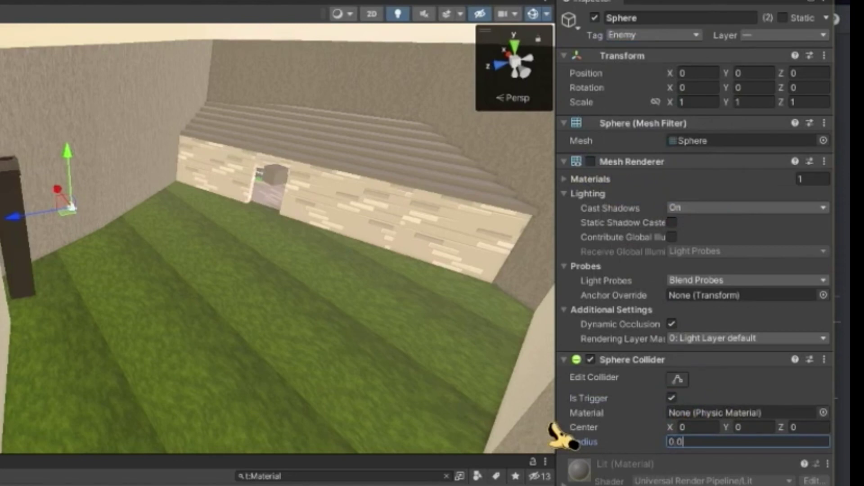
pyautogui.write('0.0')
pyautogui.write('5')
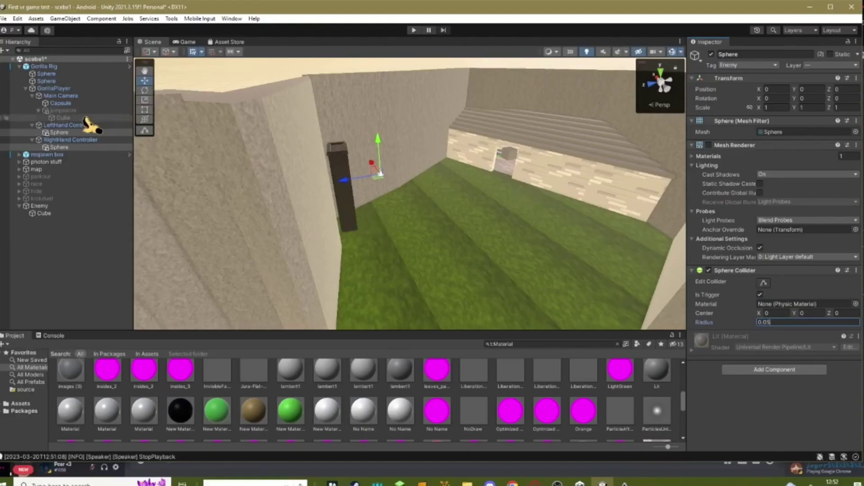
# Duplicate the Sphere under the LeftHand Controller and the one under the RightHand Controller
pyautogui.click(60, 133)
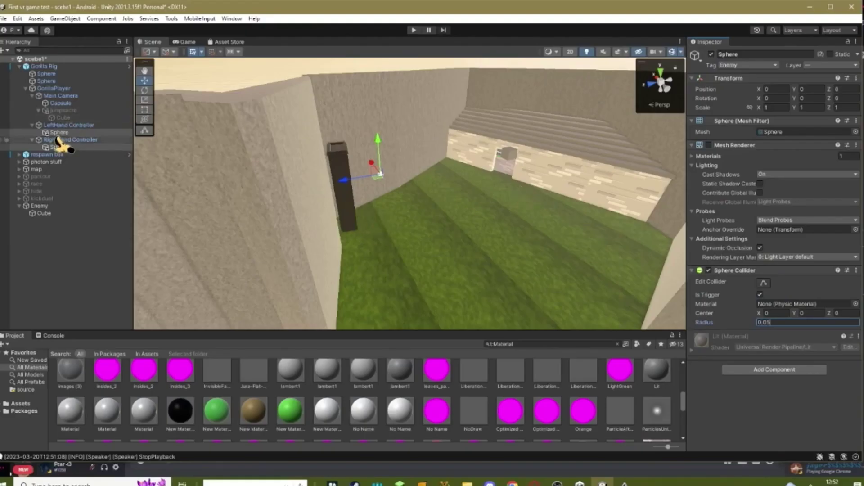
pyautogui.hotkey('ctrl', 'd')
pyautogui.click(63, 154)
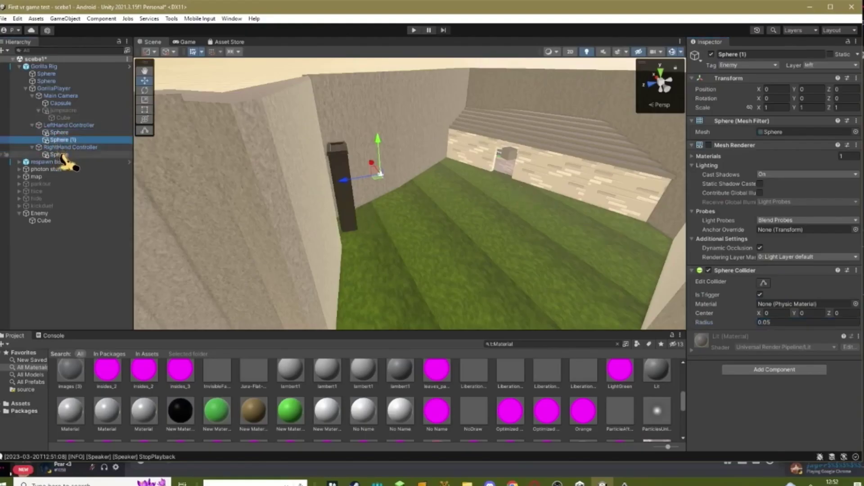
pyautogui.hotkey('ctrl', 'd')
pyautogui.click(66, 141)
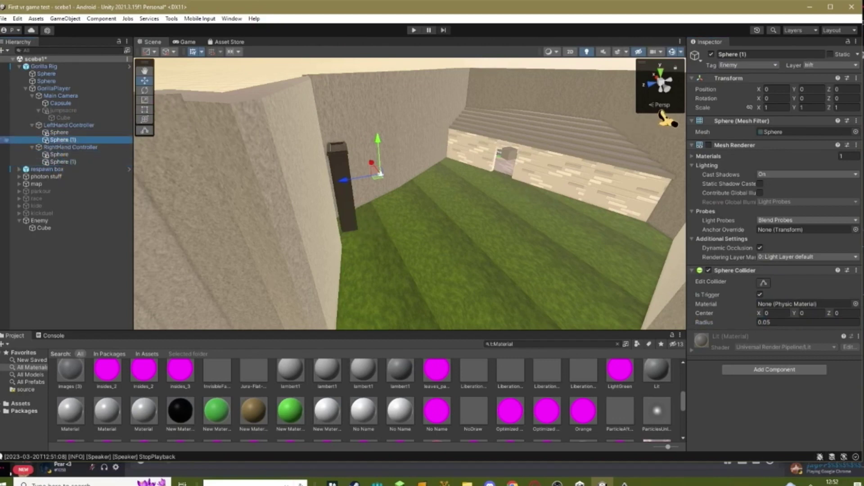
pyautogui.click(741, 67)
pyautogui.click(752, 181)
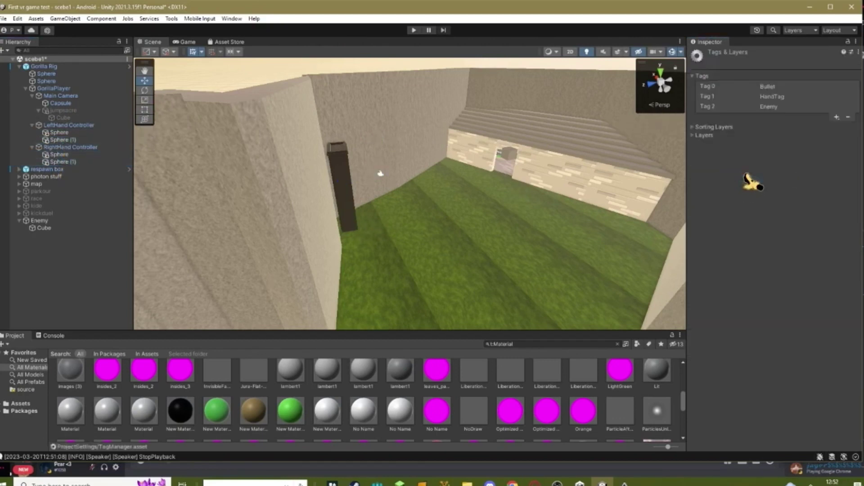
pyautogui.click(836, 117)
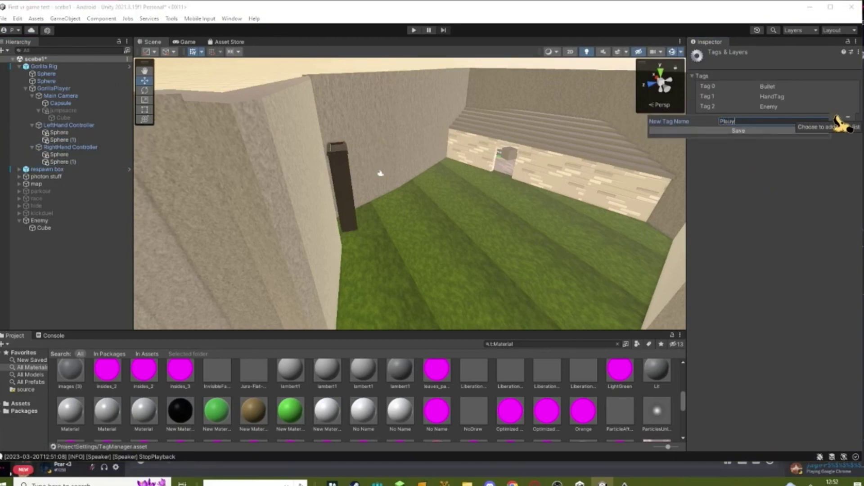
pyautogui.click(779, 130)
# Set the tag of the duplicated Sphere (1) under each hand controller to Player
pyautogui.click(62, 162)
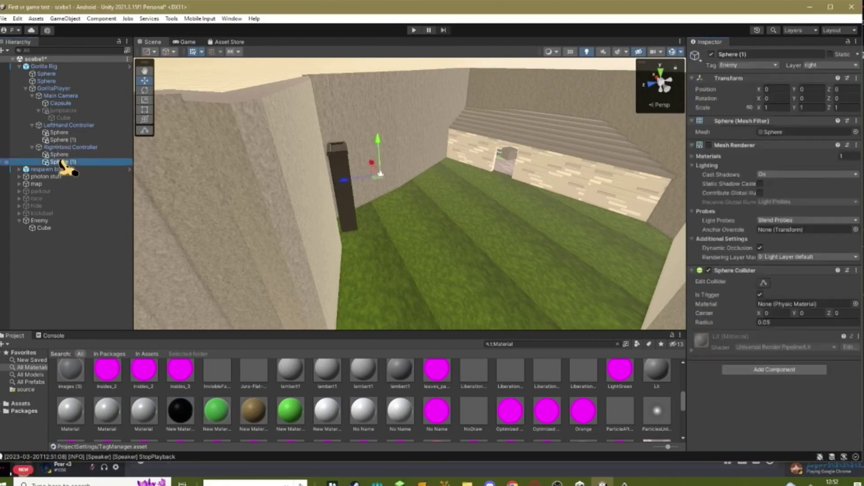
pyautogui.click(765, 65)
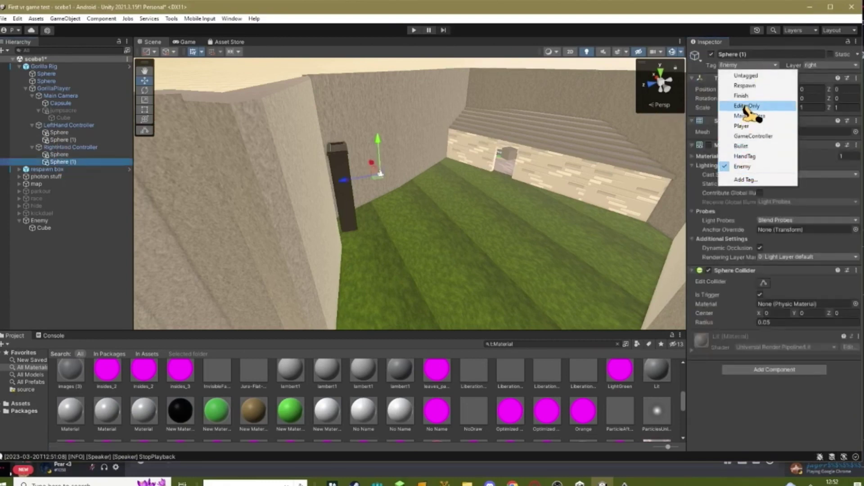
pyautogui.click(747, 126)
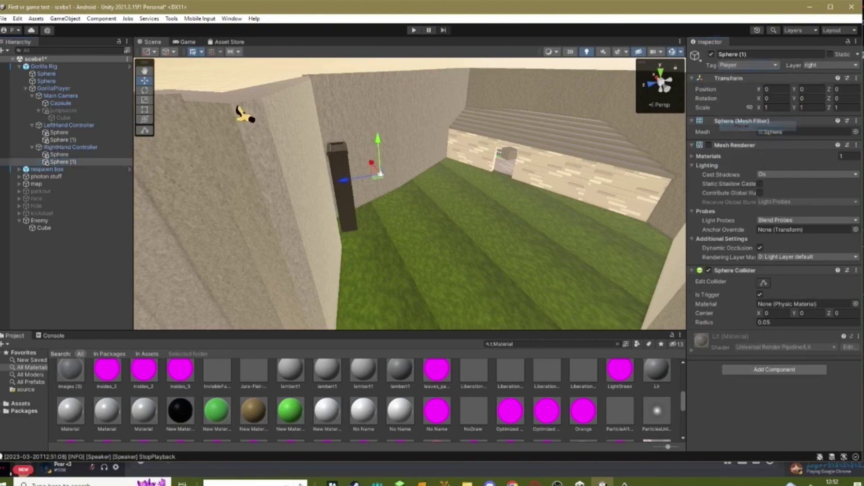
pyautogui.click(96, 140)
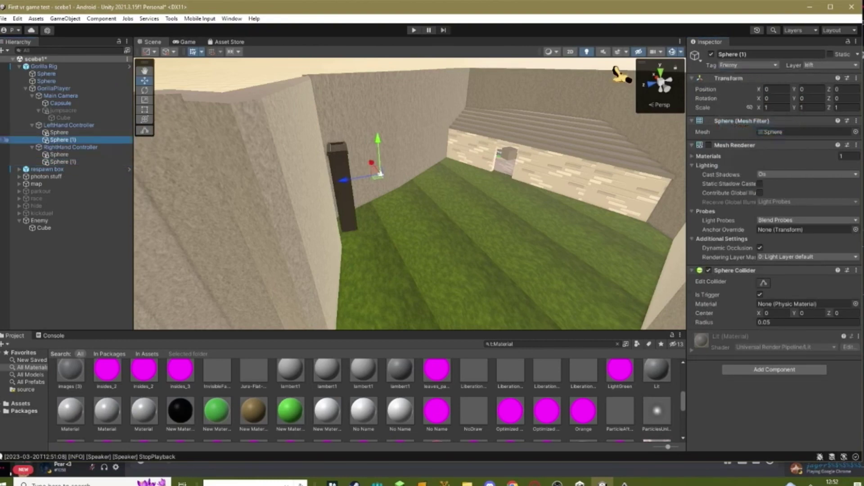
pyautogui.click(752, 67)
pyautogui.click(747, 136)
# Start Play mode and move GorillaPlayer across the grass near the enemy to test the chase and kill
pyautogui.moveTo(589, 203); pyautogui.dragTo(498, 149, button='right')
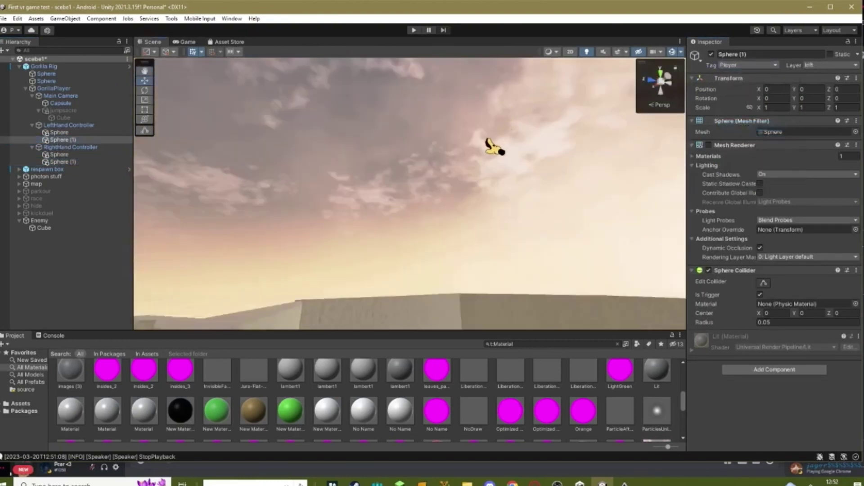
pyautogui.click(413, 30)
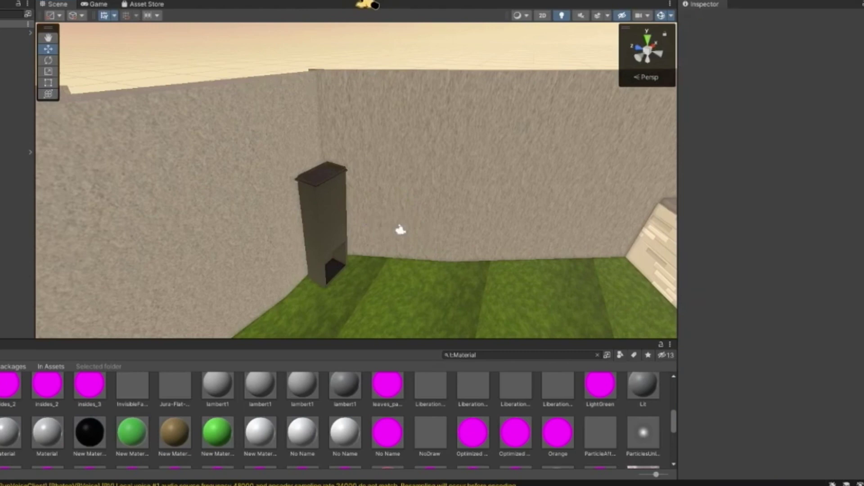
pyautogui.click(367, 2)
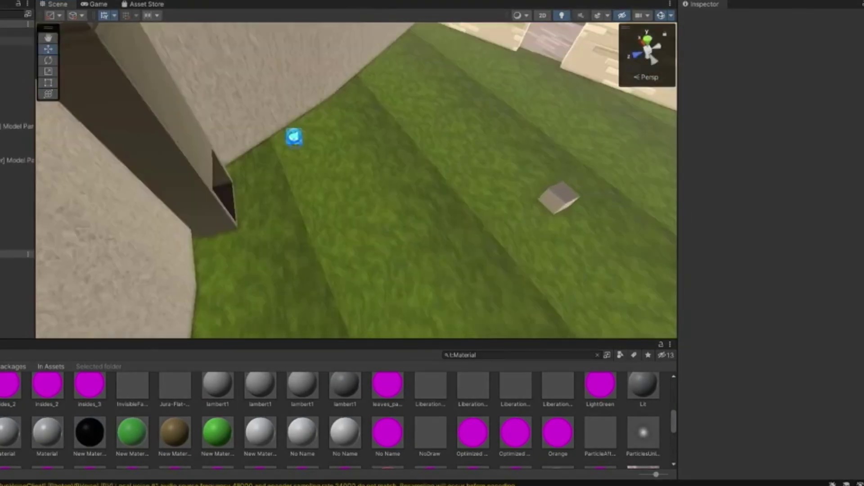
pyautogui.click(16, 58)
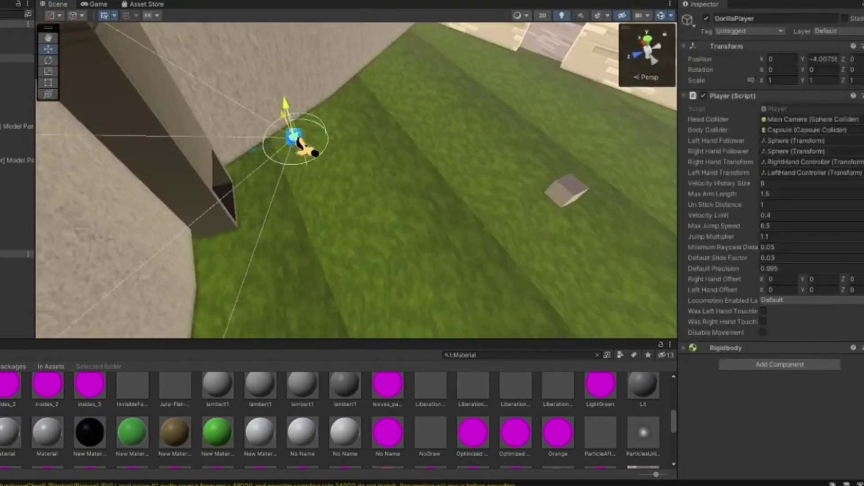
pyautogui.moveTo(294, 137); pyautogui.dragTo(358, 272)
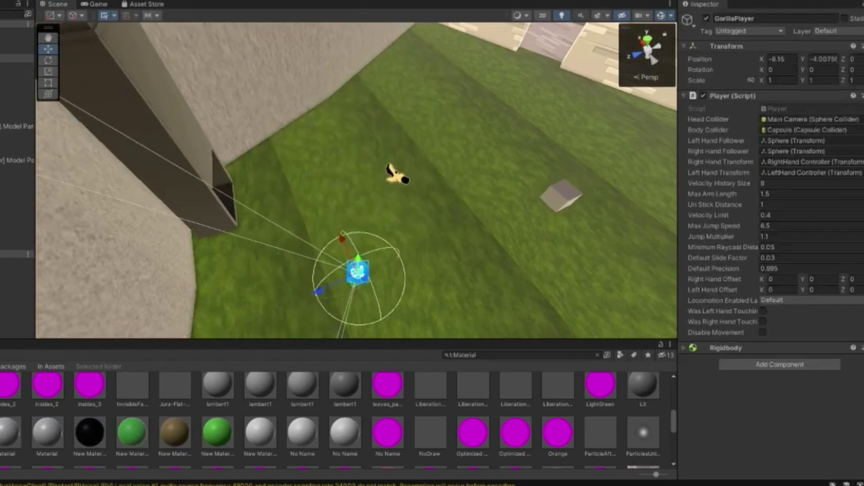
pyautogui.moveTo(374, 218); pyautogui.dragTo(383, 228, button='right')
pyautogui.moveTo(318, 273); pyautogui.dragTo(337, 255)
pyautogui.moveTo(374, 240); pyautogui.dragTo(363, 230, button='right')
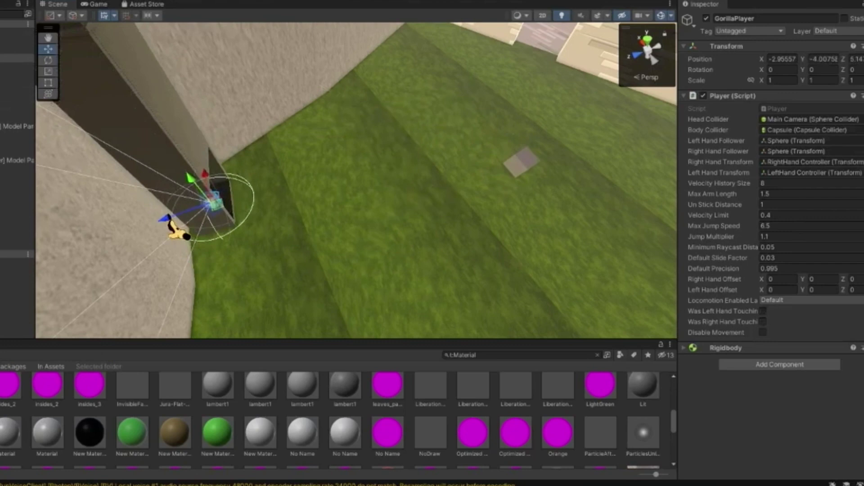
# Check the player's camera view in the Game view, and return to the Scene view overlooking the respawn box and enemy
pyautogui.click(95, 4)
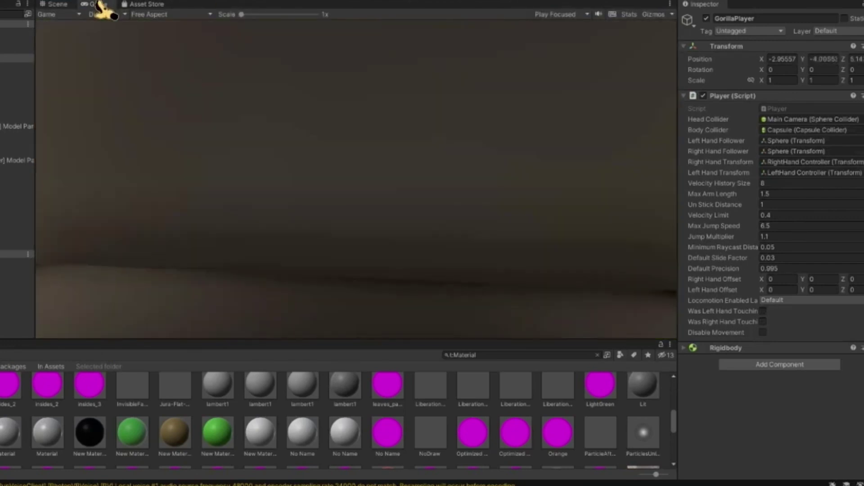
pyautogui.click(63, 6)
pyautogui.moveTo(380, 176); pyautogui.dragTo(397, 178, button='right')
pyautogui.press('s')
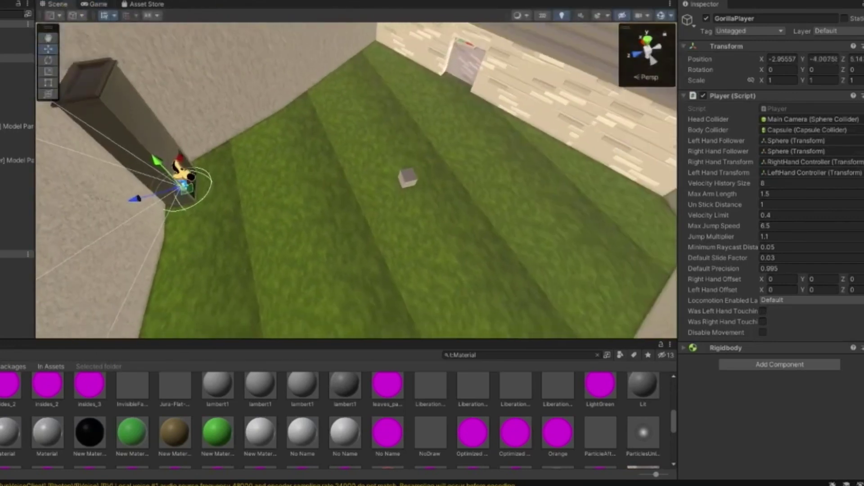
# Move GorillaPlayer from the respawn box across the grass toward the opposite wall to retest the enemy's chase, and check the Game view
pyautogui.moveTo(139, 200); pyautogui.dragTo(407, 123)
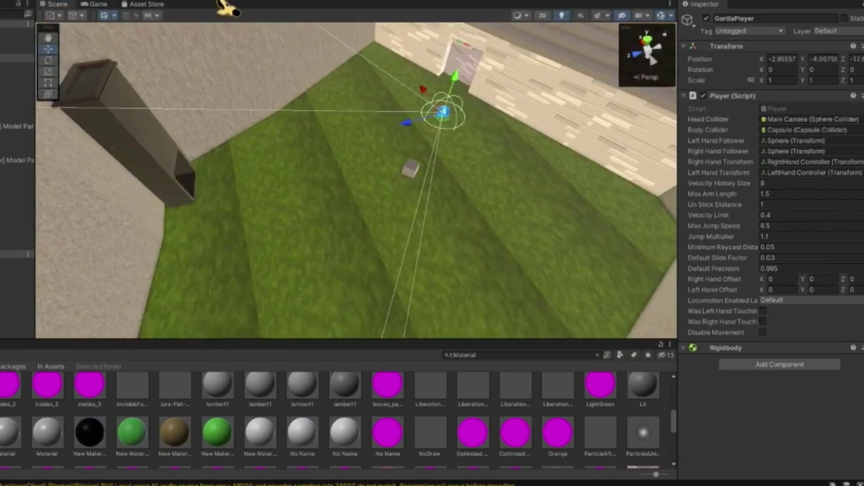
pyautogui.click(101, 5)
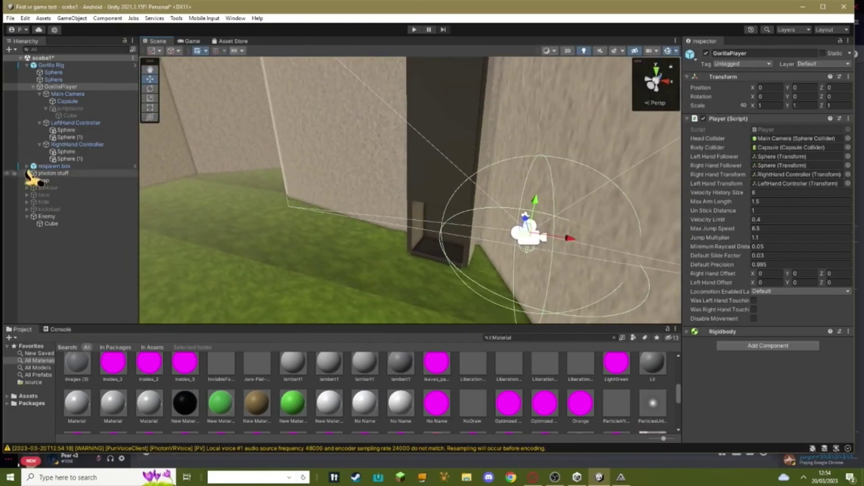
# Disable the Mesh Renderer on both Cube and Cube (49) inside the respawn box, and clear the selection
pyautogui.click(27, 167)
pyautogui.click(51, 181)
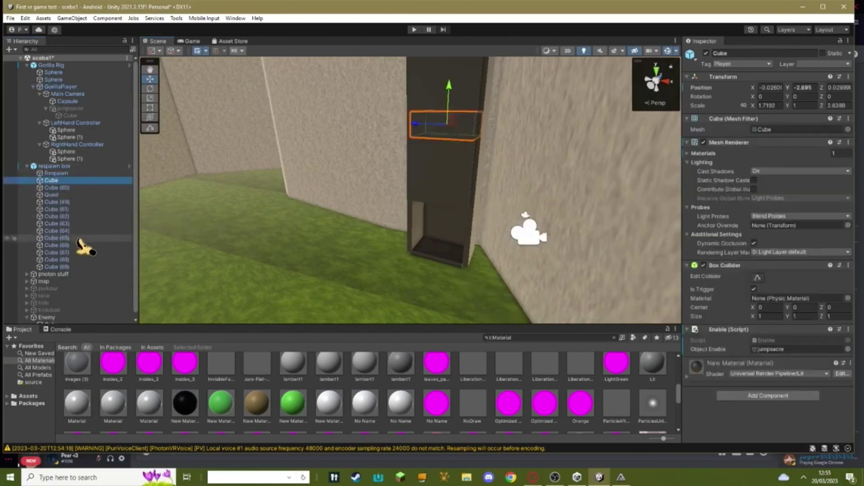
pyautogui.keyDown('ctrl'); pyautogui.click(67, 202); pyautogui.keyUp('ctrl')
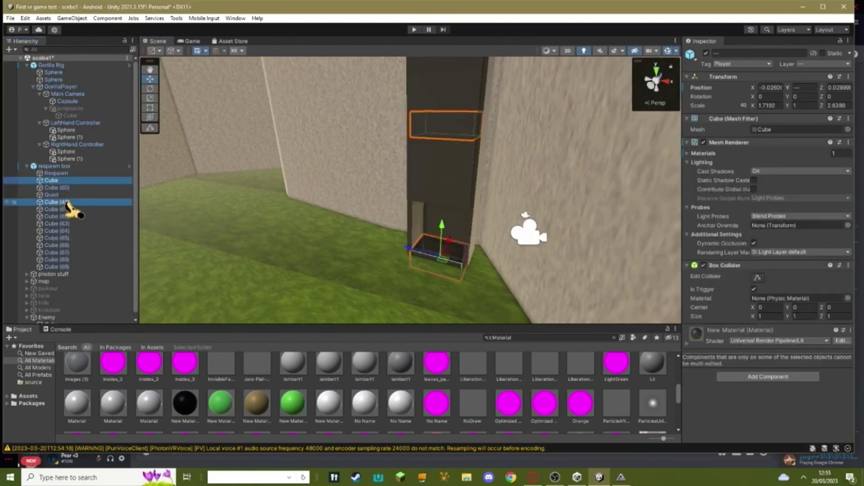
pyautogui.click(703, 142)
pyautogui.press('s')
pyautogui.moveTo(439, 266); pyautogui.dragTo(461, 214, button='right')
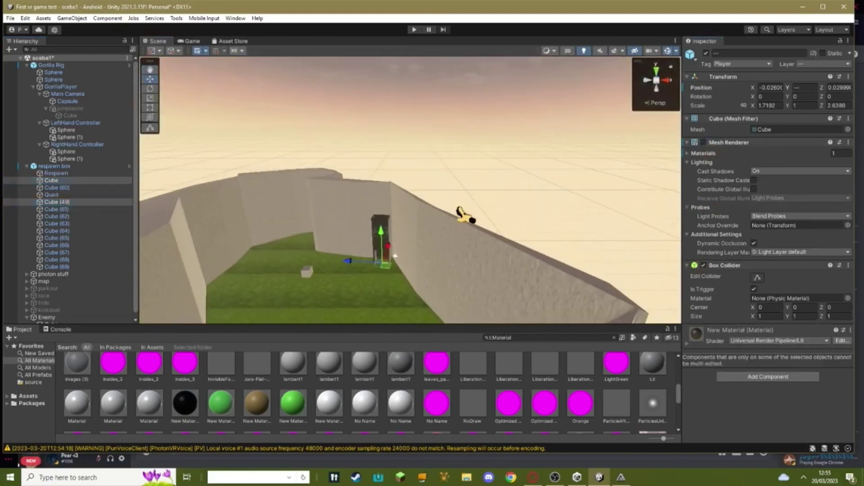
pyautogui.click(482, 182)
pyautogui.moveTo(481, 182); pyautogui.dragTo(416, 188, button='right')
pyautogui.press('w')
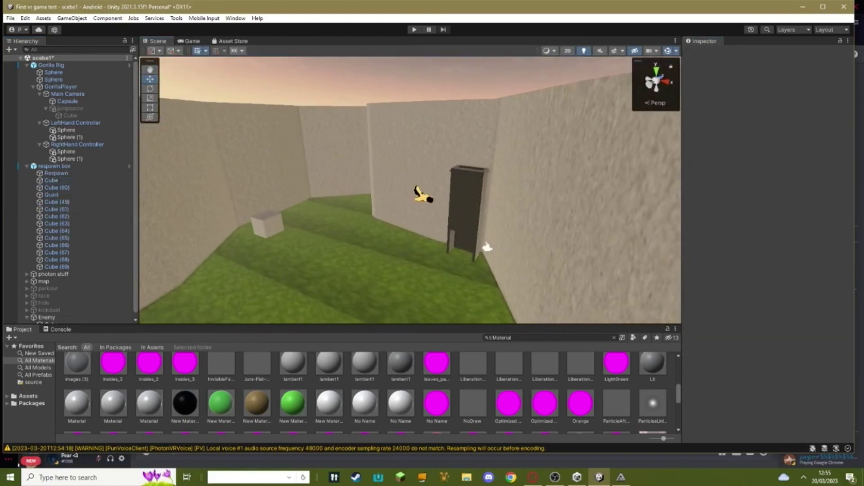